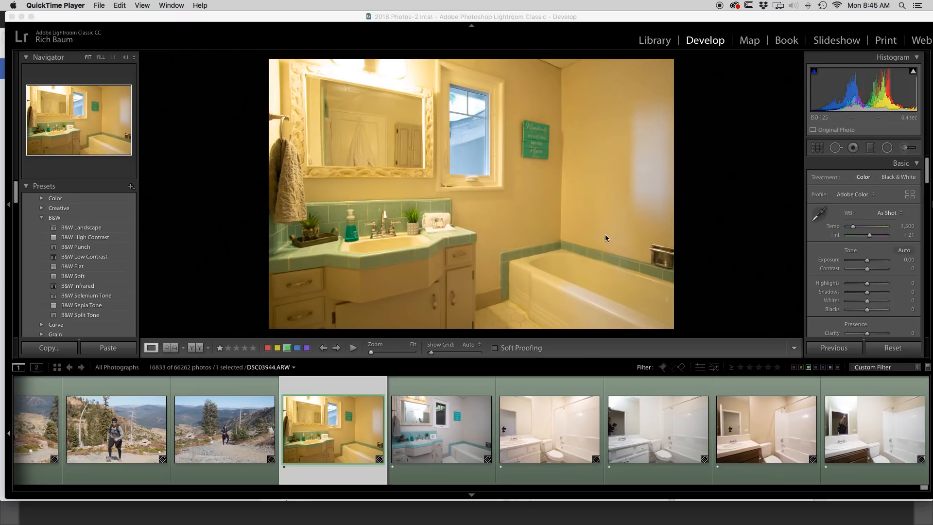
# Step: Compare the yellow ambient bathroom photo DSC03944.ARW with the flash photo DSC03946.ARW, checking the color cast, window and light fixture
pyautogui.click(448, 429)
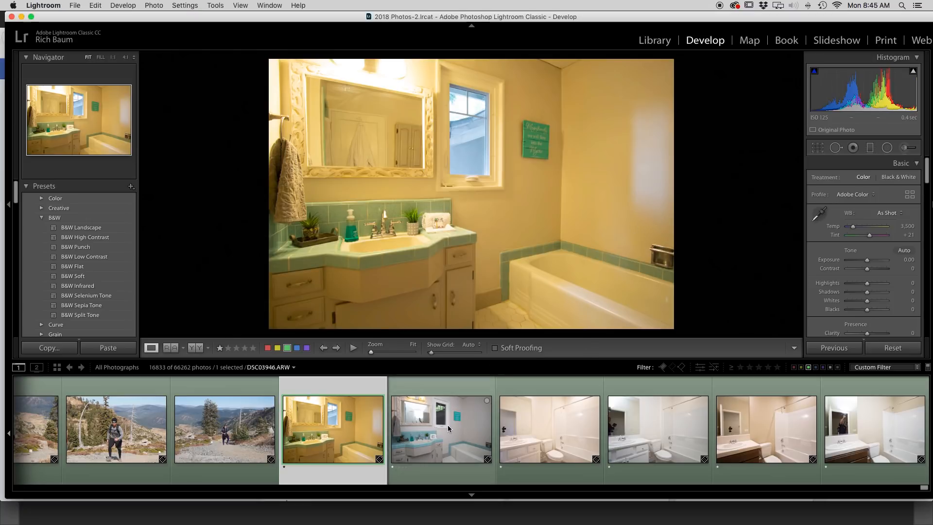
pyautogui.click(448, 429)
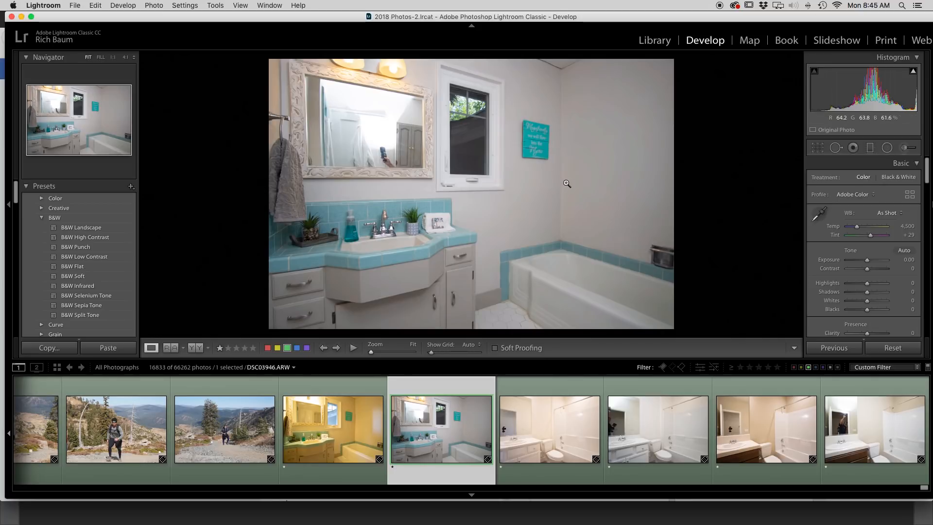
pyautogui.press('Left')
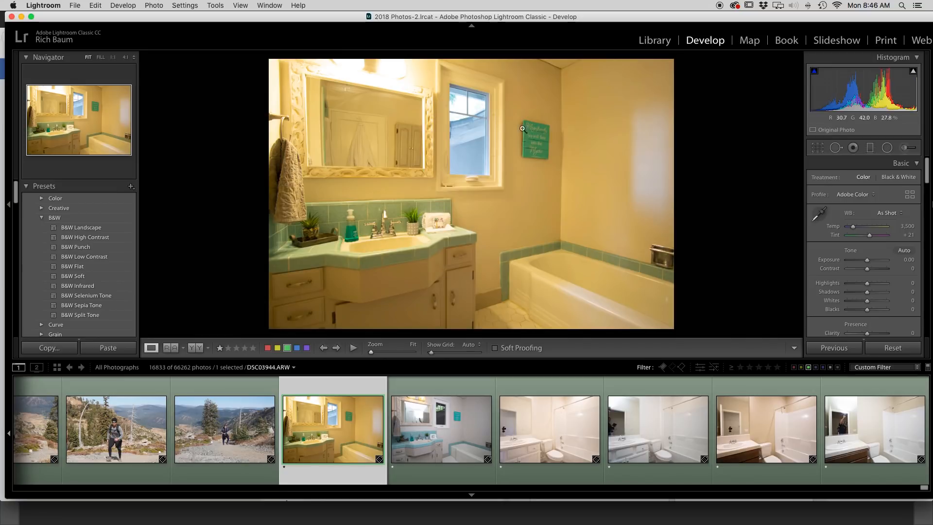
pyautogui.click(387, 68)
pyautogui.click(458, 272)
pyautogui.press('Right')
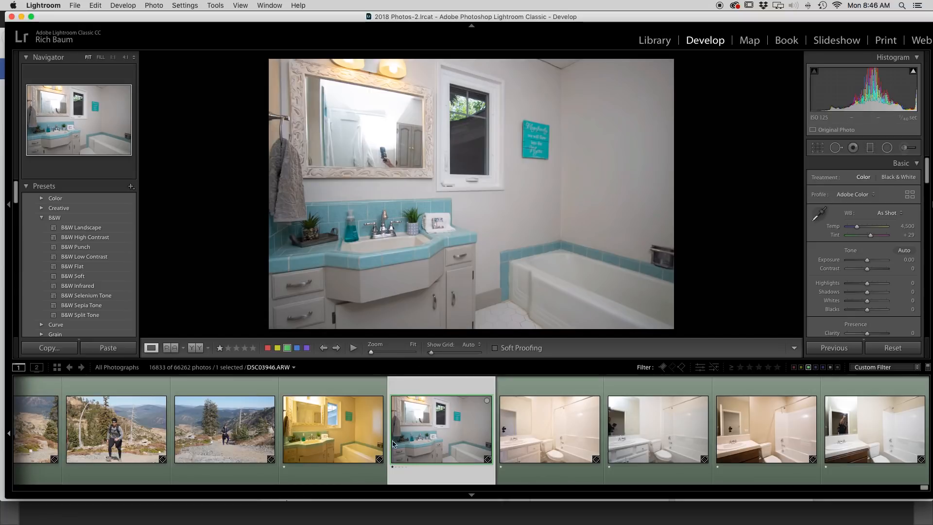
# Step: Correct the white balance of the ambient bathroom photo by sampling the sink basin as the neutral target
pyautogui.click(343, 429)
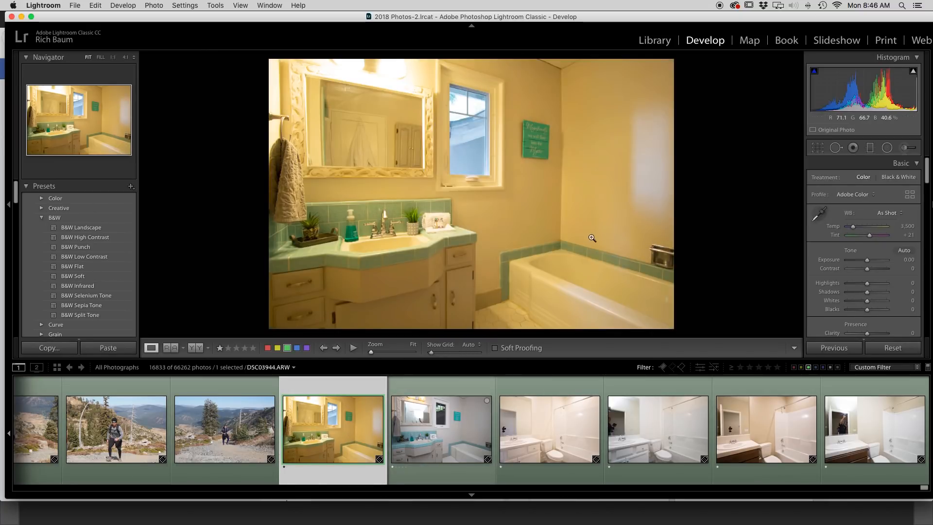
pyautogui.scroll(-15, 125, 291)
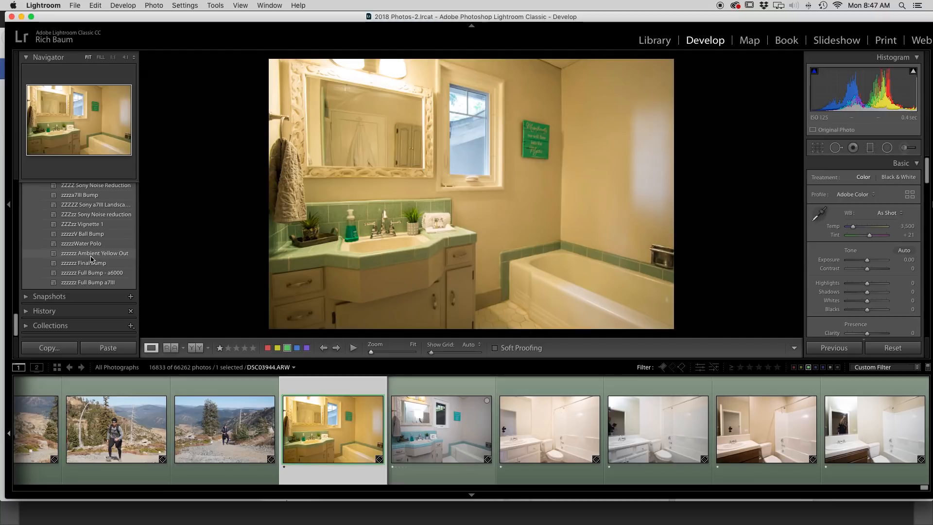
pyautogui.click(91, 255)
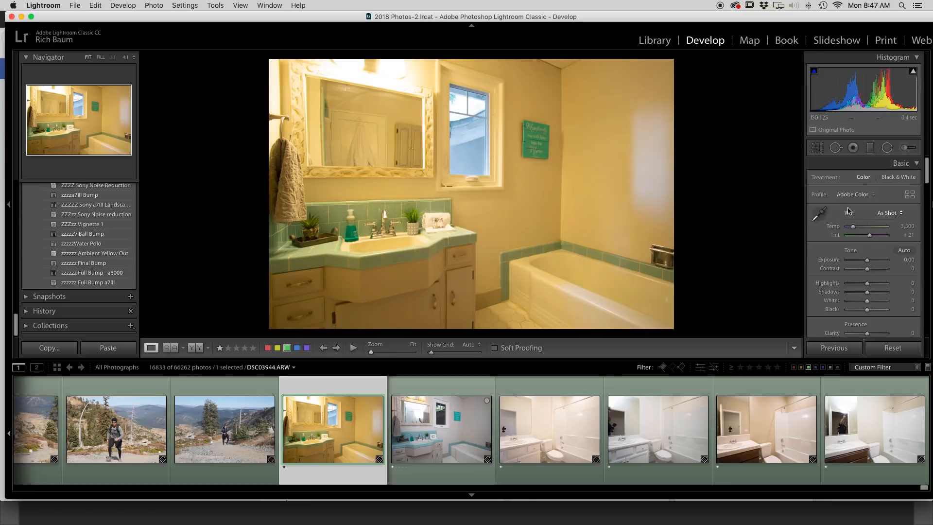
pyautogui.click(820, 214)
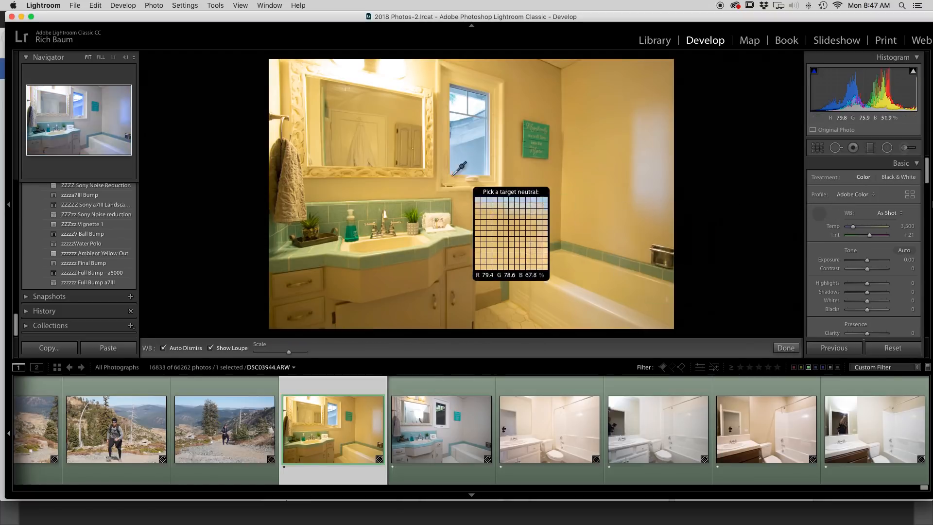
pyautogui.click(397, 244)
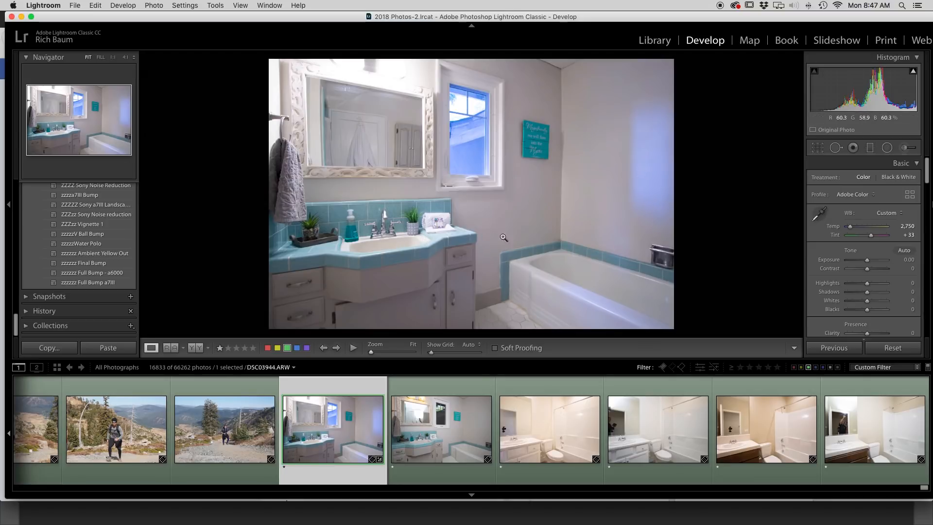
pyautogui.press('w')
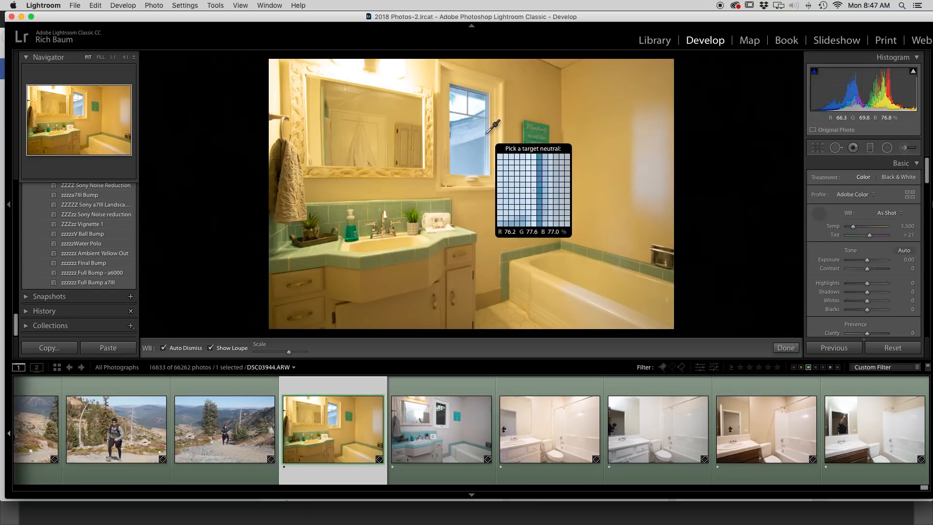
pyautogui.click(393, 247)
# Step: Apply the "zzzzzz Ambient Yellow Out" preset to the ambient bathroom photo
pyautogui.scroll(-10, 856, 263)
pyautogui.scroll(-8, 855, 263)
pyautogui.scroll(-1, 856, 263)
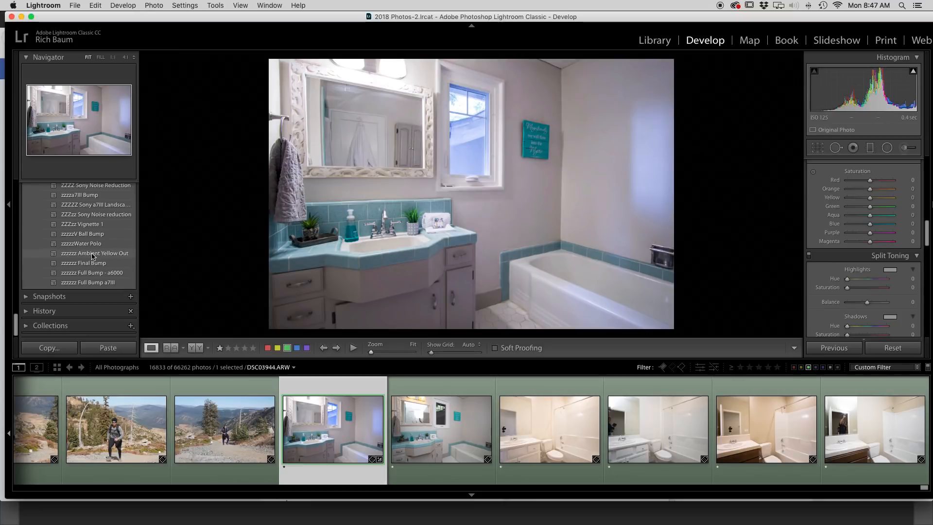
pyautogui.click(93, 256)
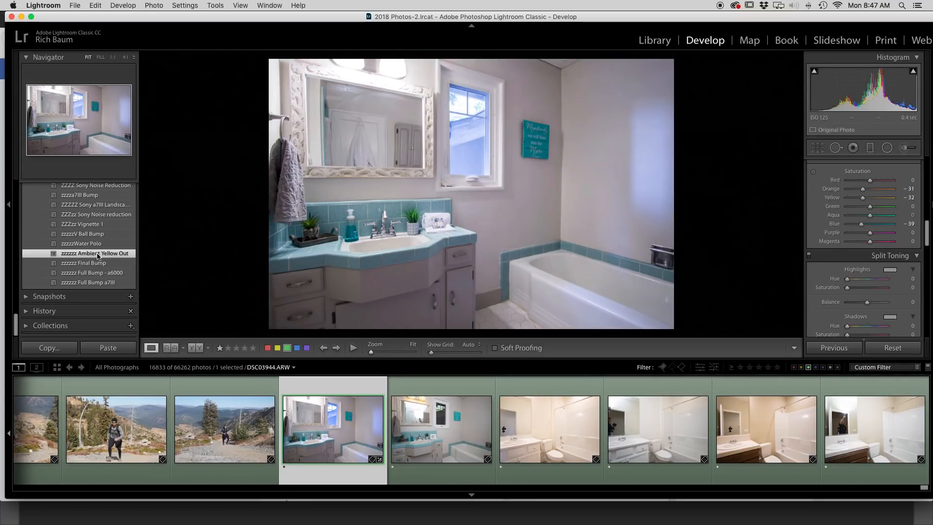
# Step: Raise the ambient photo's Dehaze to +14
pyautogui.scroll(-3, 887, 251)
pyautogui.scroll(6, 887, 252)
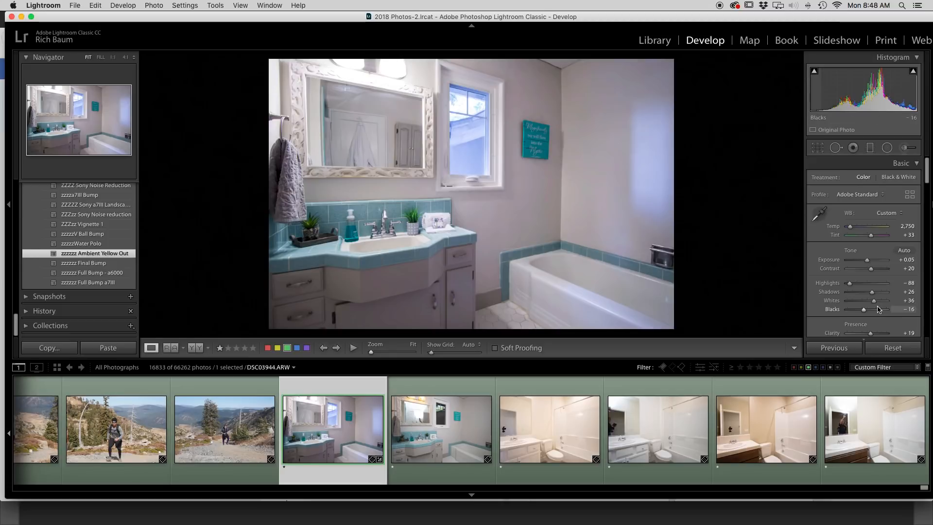
pyautogui.scroll(-2, 879, 316)
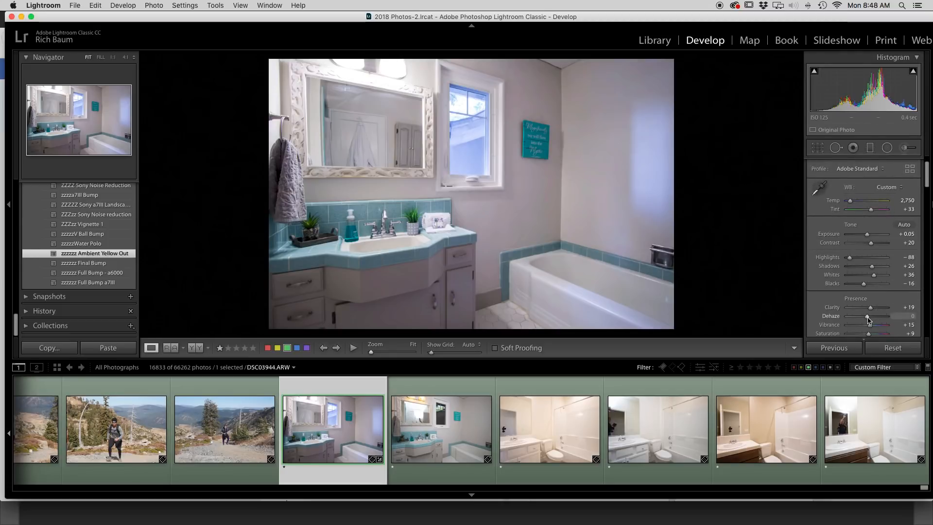
pyautogui.moveTo(867, 317); pyautogui.dragTo(870, 321)
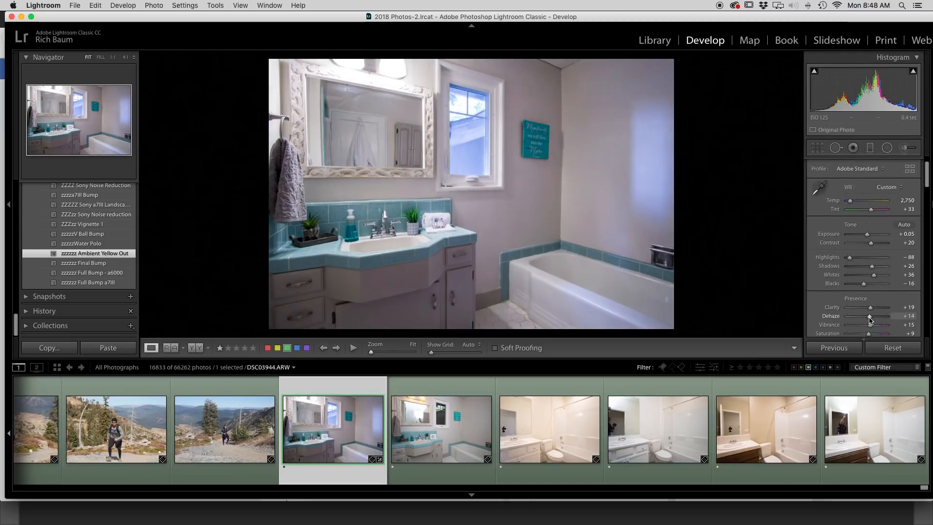
# Step: Lower the ambient photo's Blue saturation to -77 to reduce the blue cast from the window
pyautogui.scroll(-2, 872, 318)
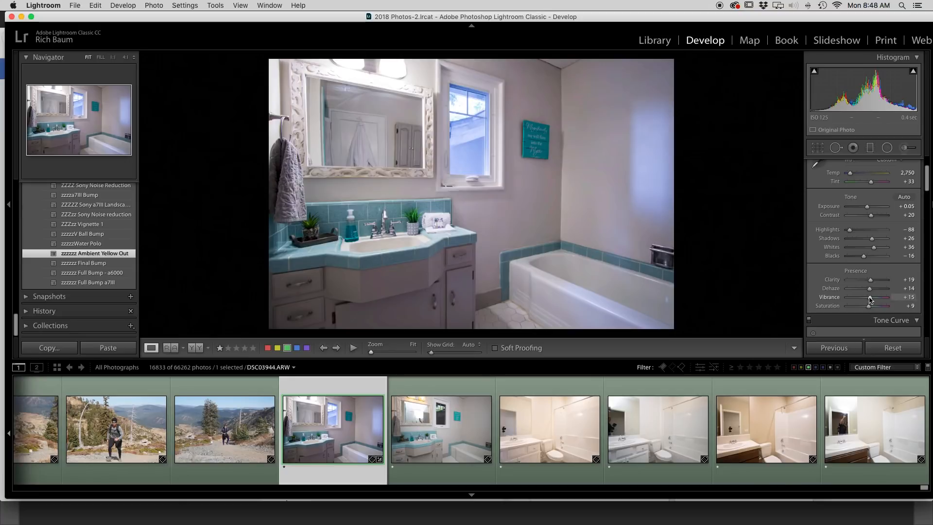
pyautogui.scroll(-5, 868, 304)
pyautogui.scroll(-15, 868, 306)
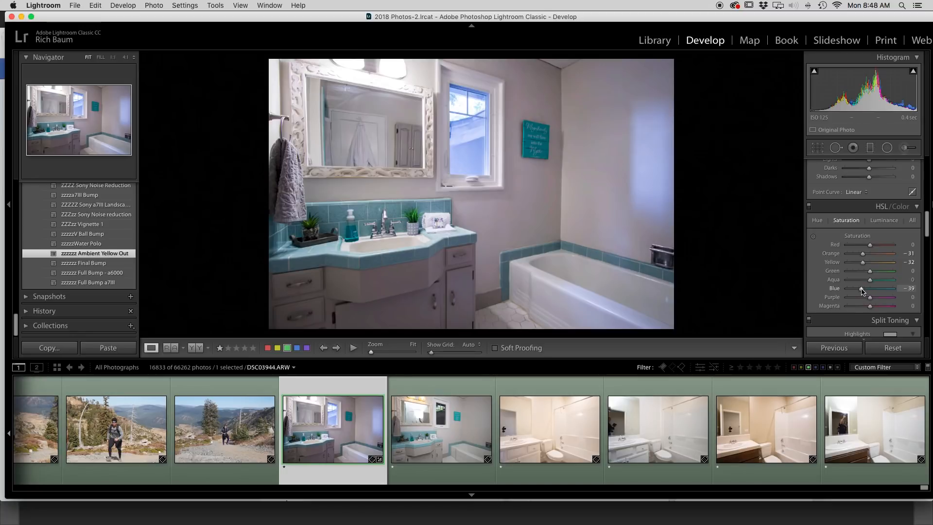
pyautogui.moveTo(862, 290); pyautogui.dragTo(850, 291)
pyautogui.press('super+a')
pyautogui.press('super+z')
pyautogui.press('super+z')
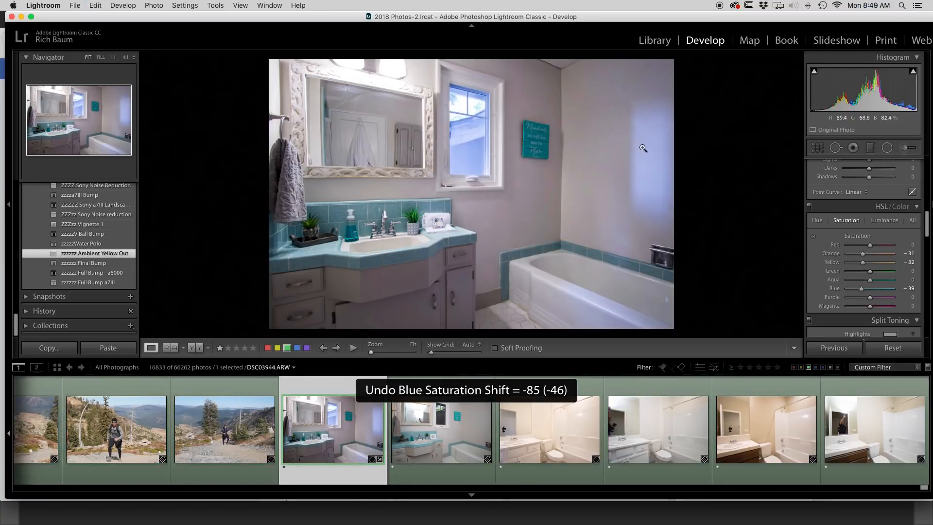
pyautogui.click(853, 289)
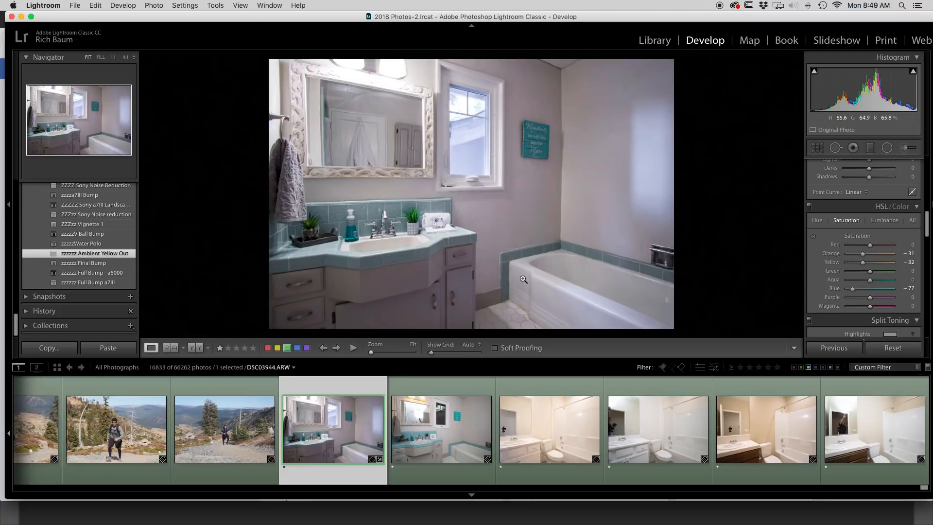
# Step: Apply the "zzzzzz Full Bump a7III" preset to the flash photo DSC03946.ARW and slightly lower its Yellow saturation
pyautogui.click(463, 432)
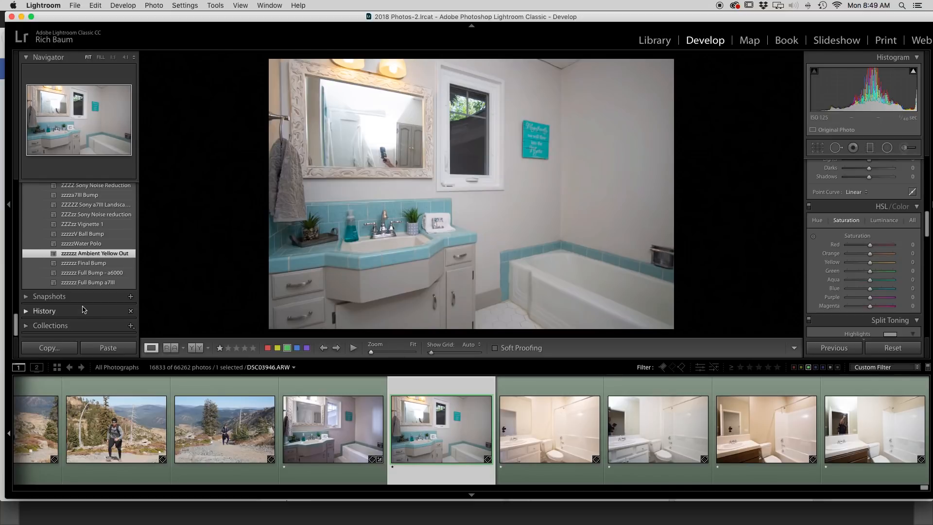
pyautogui.click(92, 283)
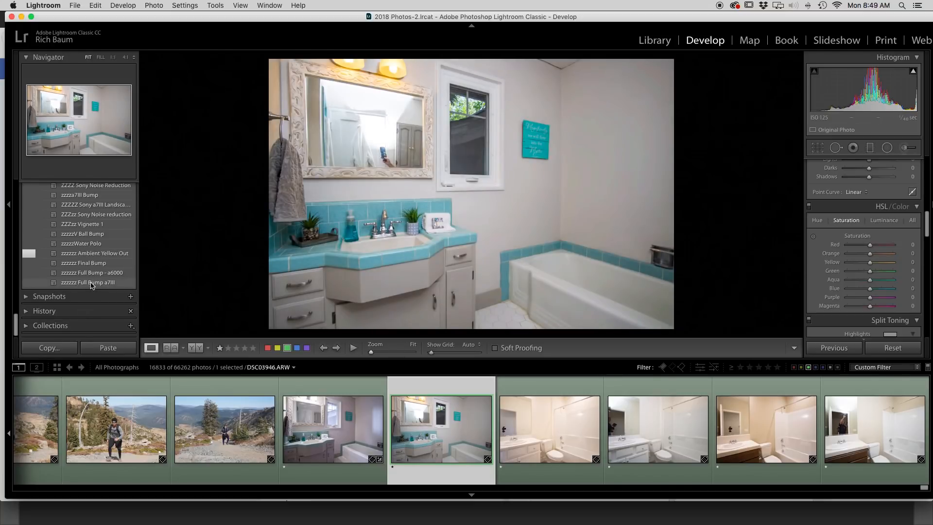
pyautogui.click(92, 283)
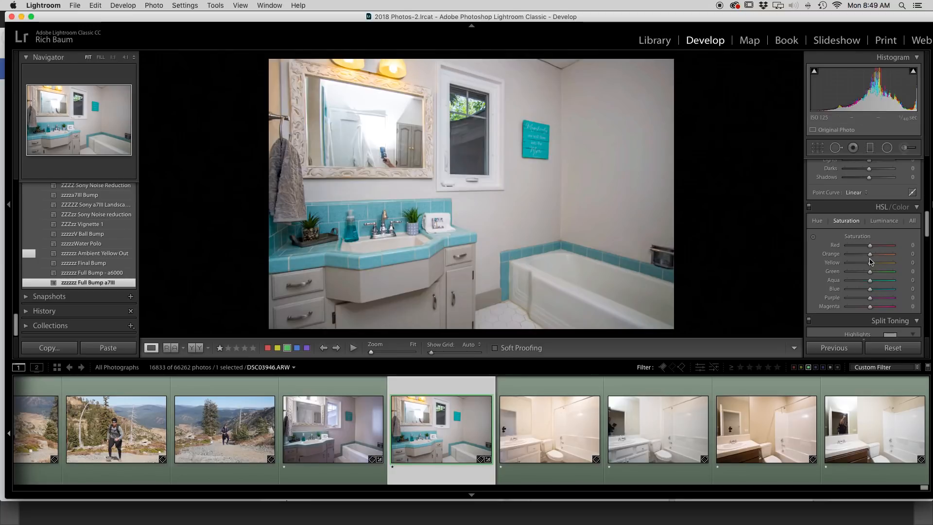
pyautogui.moveTo(870, 265); pyautogui.dragTo(865, 265)
# Step: Raise the ambient photo's Exposure to +0.30
pyautogui.press('Left')
pyautogui.scroll(5, 868, 241)
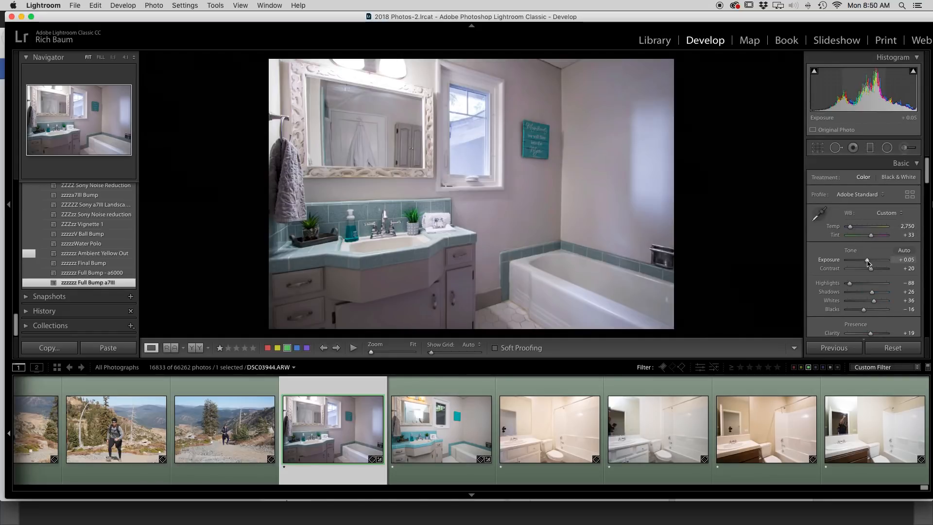
pyautogui.moveTo(868, 262); pyautogui.dragTo(869, 262)
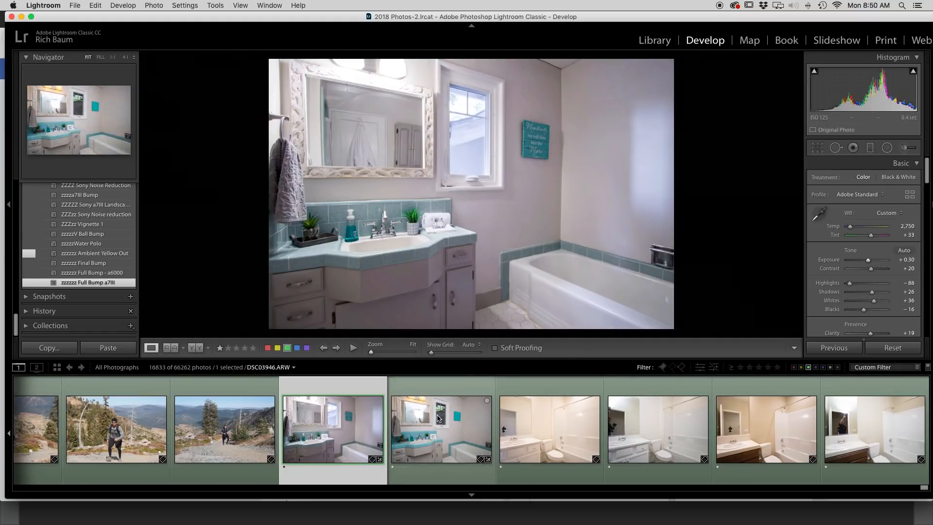
# Step: Open the flash photo DSC03946.ARW and the ambient photo DSC03944.ARW together as layers in Photoshop
pyautogui.click(438, 418)
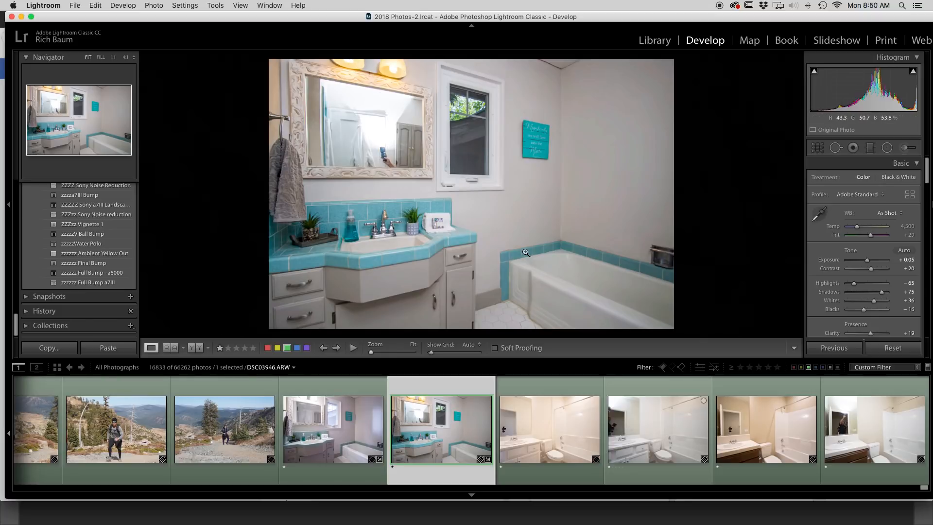
pyautogui.hotkey('shift', 'Left')
pyautogui.click(154, 5)
pyautogui.moveTo(169, 57)
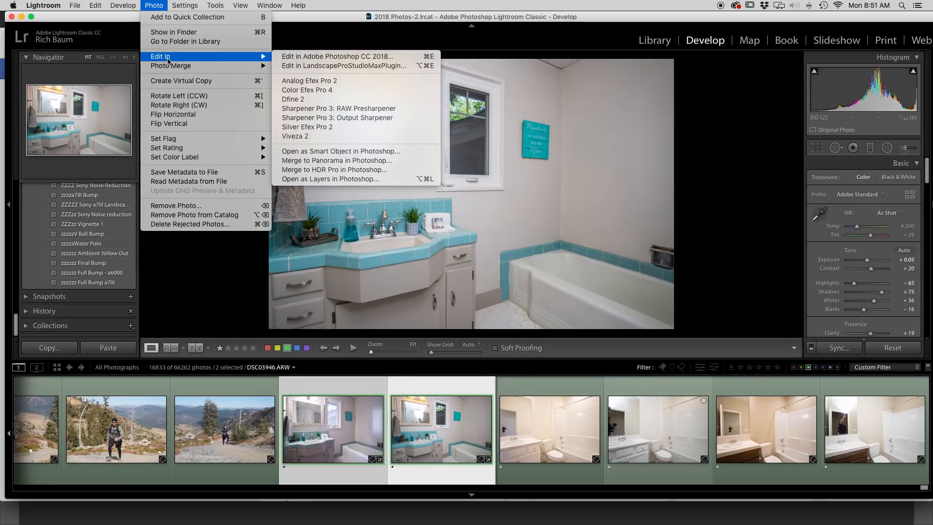
pyautogui.click(323, 180)
pyautogui.click(540, 186)
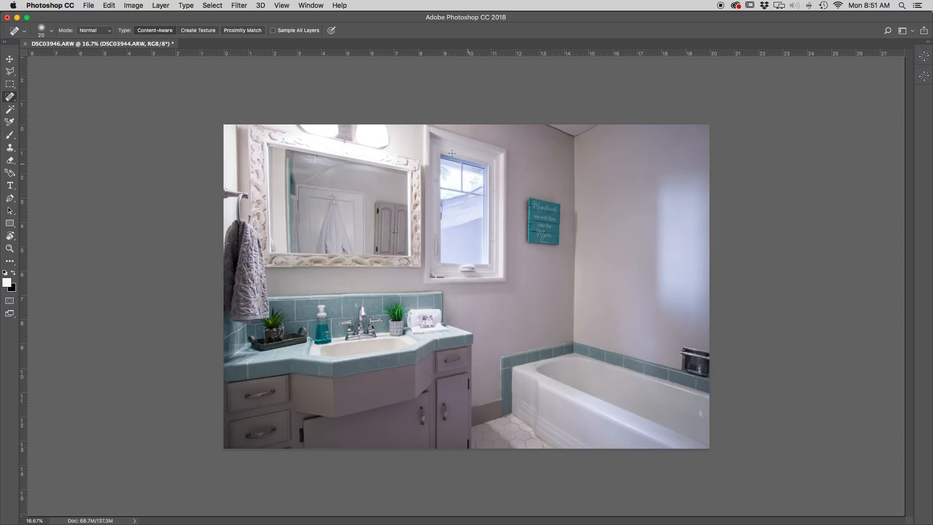
# Step: Show the list of layers and place it beside the upper part of the bathroom image
pyautogui.click(308, 6)
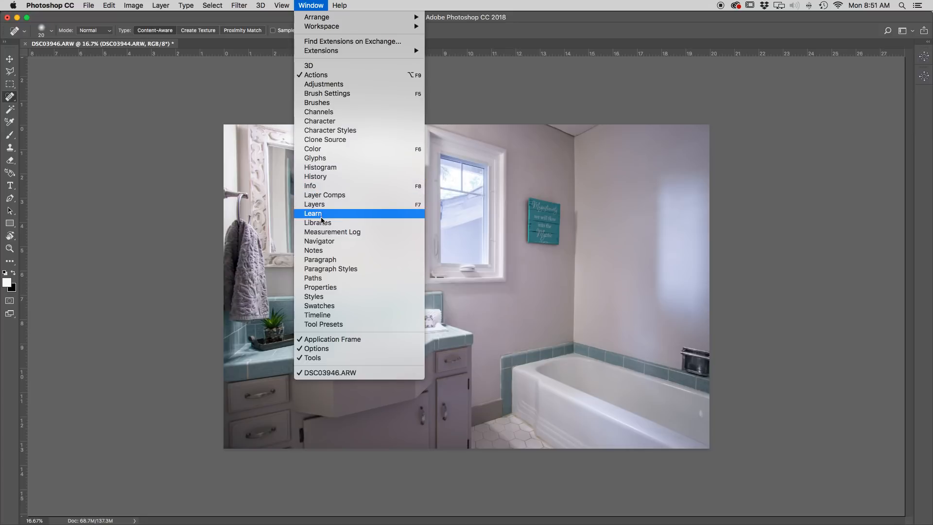
pyautogui.click(328, 204)
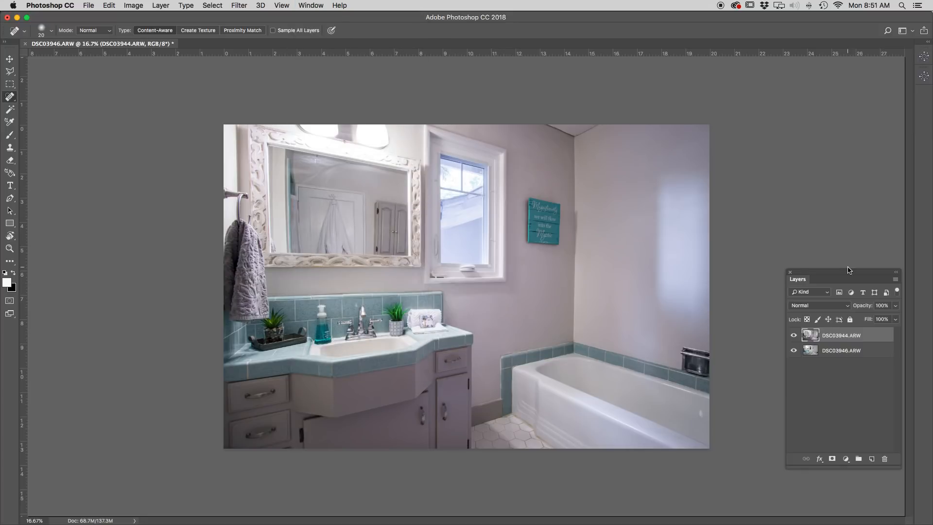
pyautogui.moveTo(848, 271); pyautogui.dragTo(840, 168)
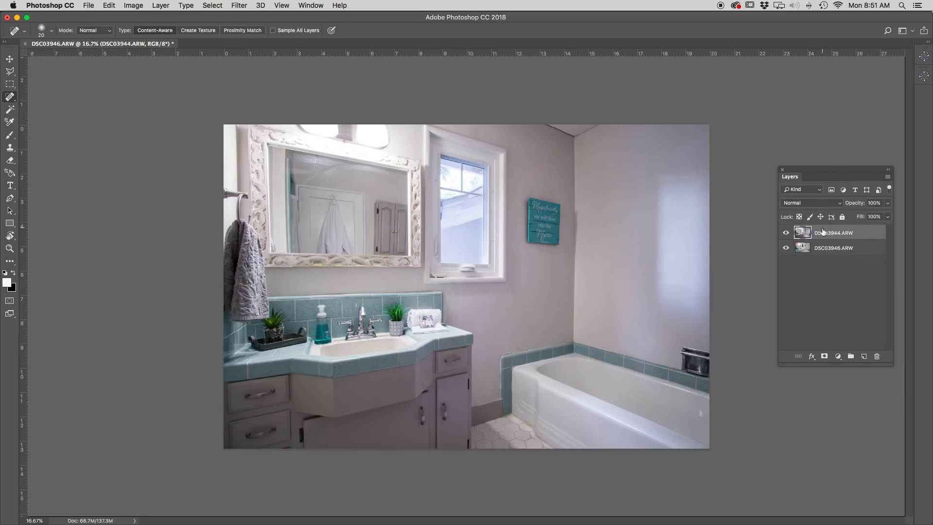
# Step: Auto-align the ambient layer DSC03944.ARW and the flash layer DSC03946.ARW with each other
pyautogui.keyDown('shift'); pyautogui.click(825, 247); pyautogui.keyUp('shift')
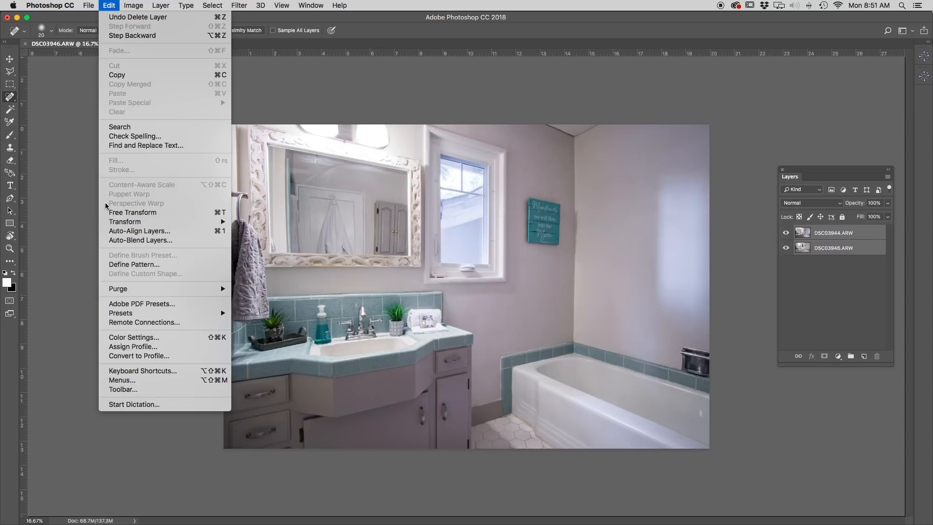
pyautogui.click(117, 241)
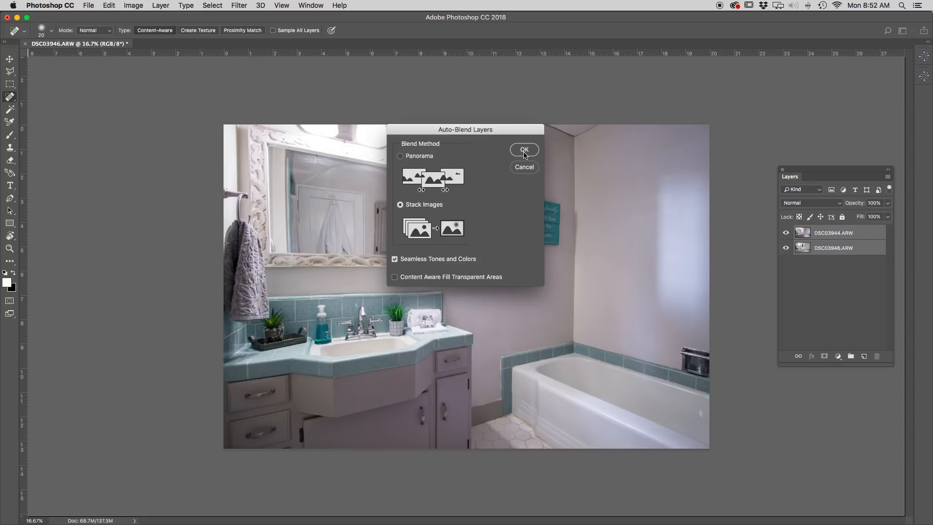
pyautogui.click(522, 166)
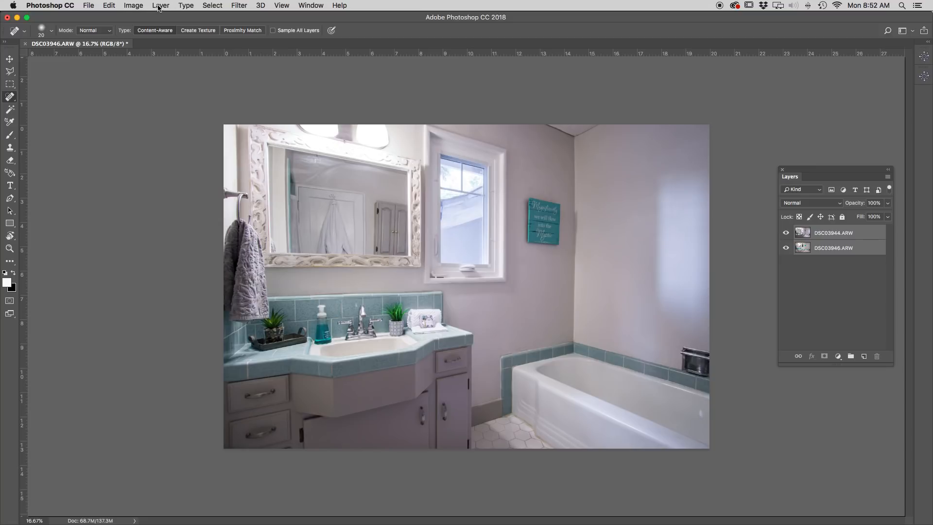
pyautogui.click(109, 5)
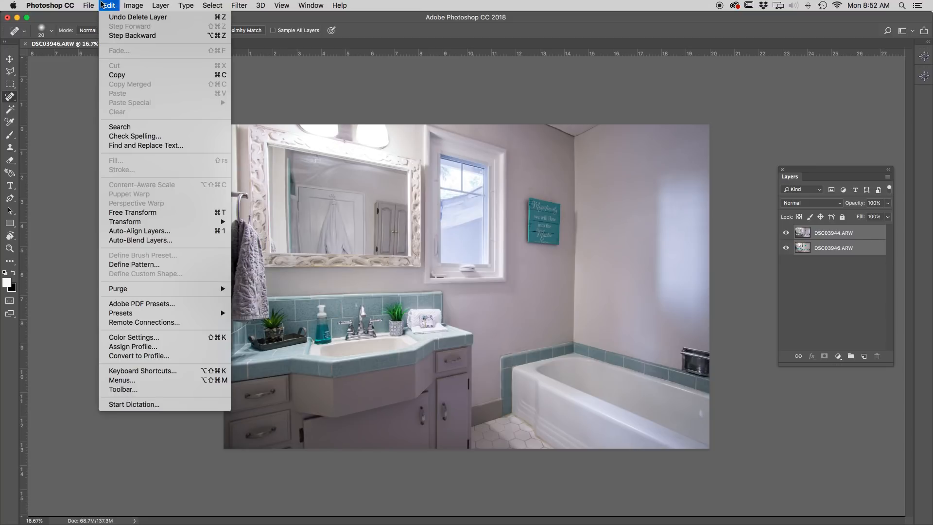
pyautogui.click(141, 232)
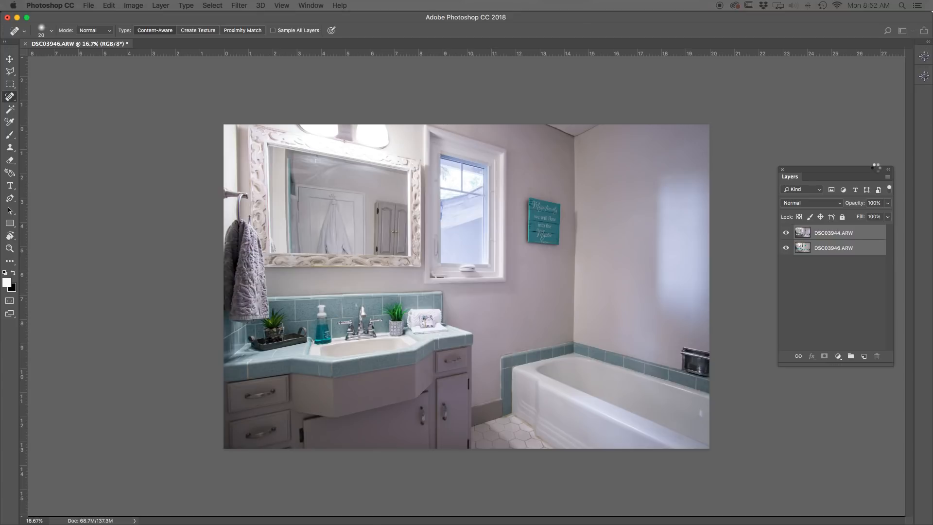
# Step: Hide the ambient layer DSC03944.ARW behind a black layer mask and set up a soft-edged 1200 px brush for painting on it
pyautogui.click(836, 233)
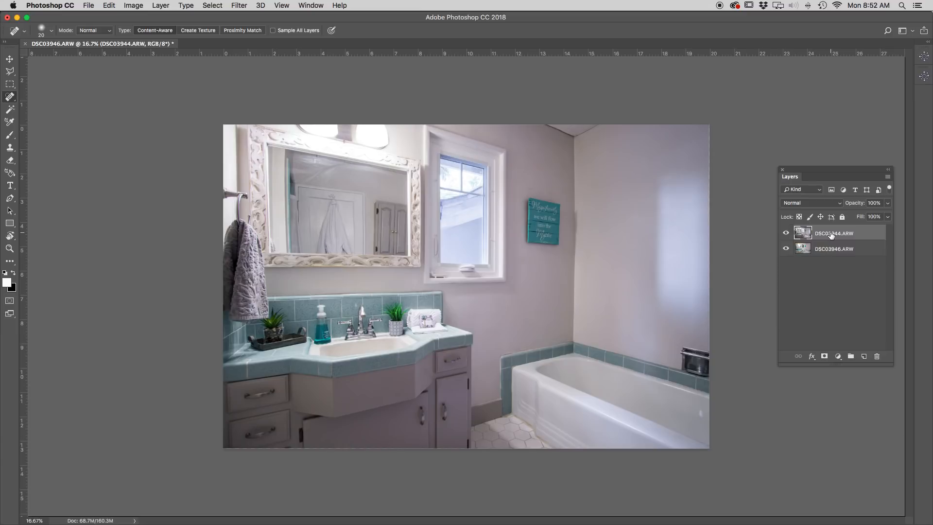
pyautogui.keyDown('alt'); pyautogui.click(824, 357); pyautogui.keyUp('alt')
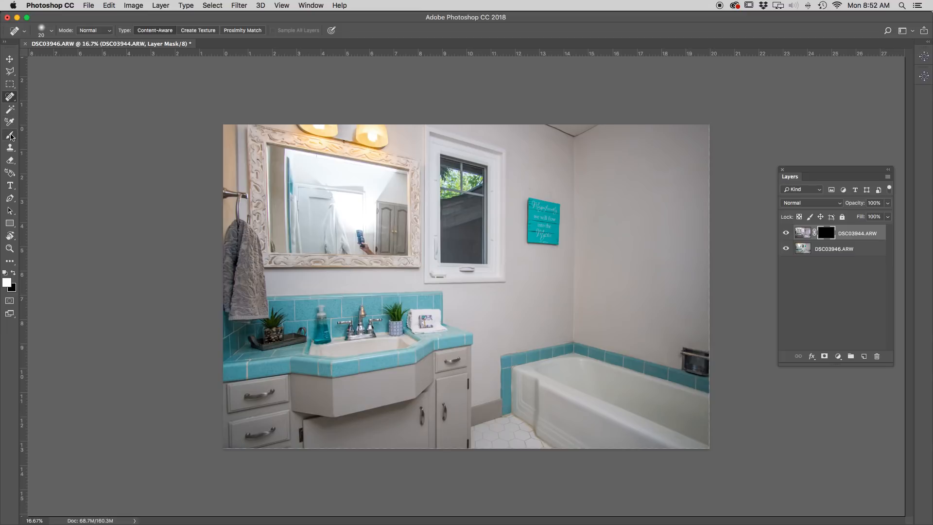
pyautogui.click(10, 136)
pyautogui.rightClick(474, 270)
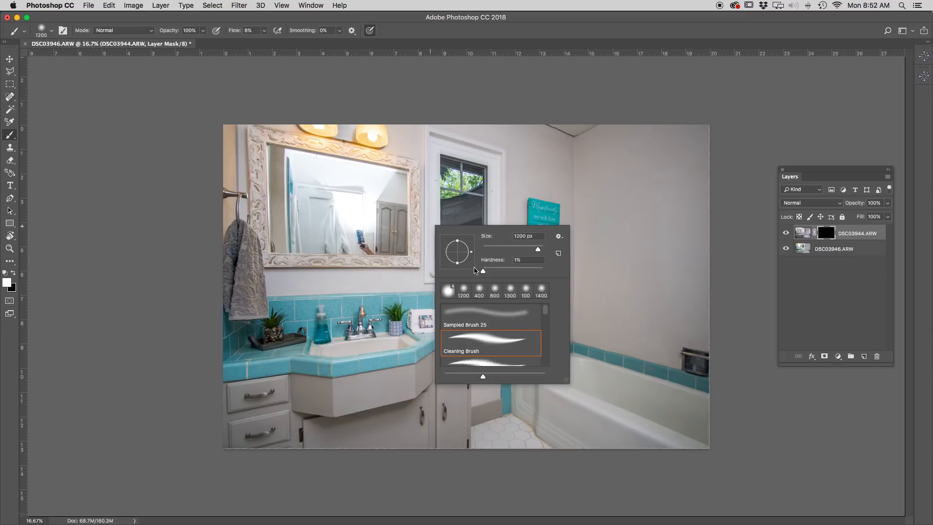
pyautogui.moveTo(484, 272); pyautogui.dragTo(481, 271)
pyautogui.press('Return')
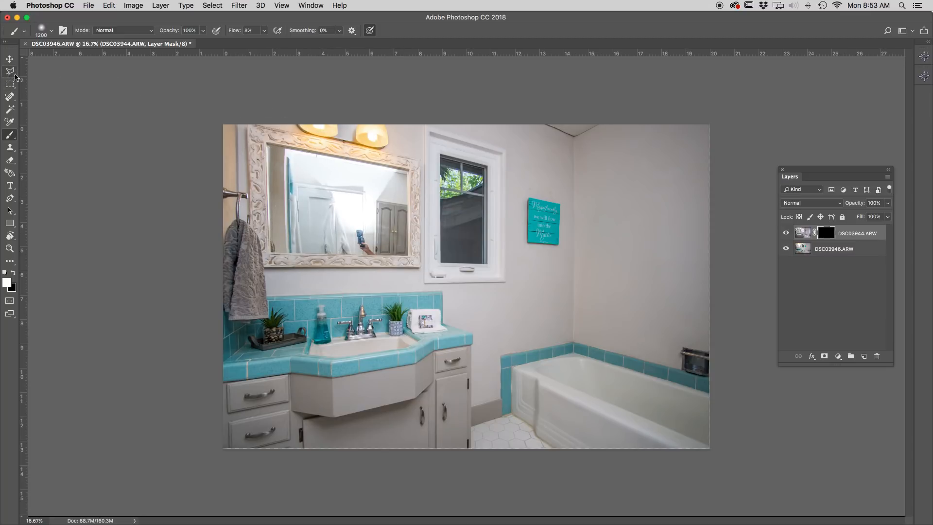
# Step: Outline the mirror glass inside its carved frame with a four-cornered Polygonal Lasso selection
pyautogui.click(10, 72)
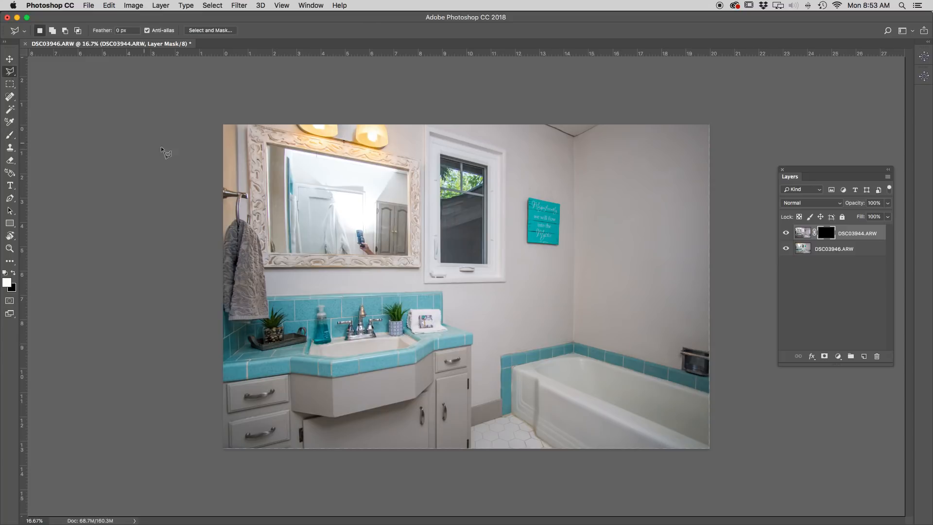
pyautogui.click(266, 144)
pyautogui.click(270, 254)
pyautogui.click(409, 255)
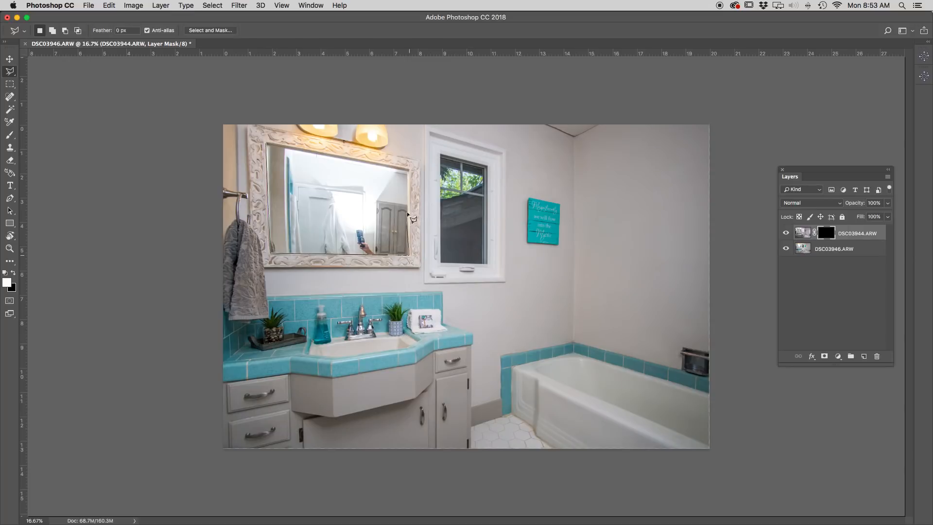
pyautogui.click(408, 170)
pyautogui.click(268, 145)
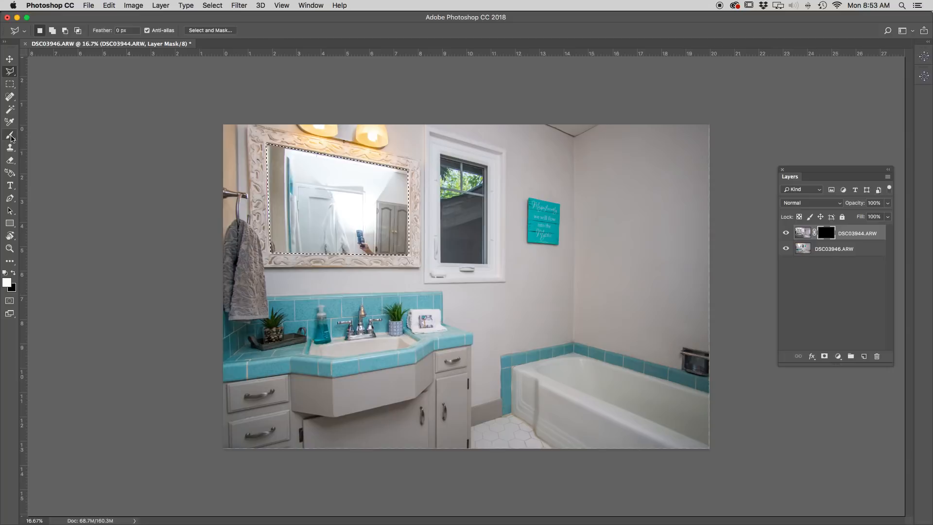
# Step: Paint white on the mask inside the mirror selection to reveal the ambient reflection, and clear the selection
pyautogui.click(9, 135)
pyautogui.moveTo(380, 224)
pyautogui.mouseDown()
pyautogui.moveTo(457, 230)
pyautogui.moveTo(278, 240)
pyautogui.moveTo(416, 232)
pyautogui.moveTo(276, 233)
pyautogui.moveTo(265, 209)
pyautogui.moveTo(420, 194)
pyautogui.moveTo(281, 186)
pyautogui.moveTo(359, 172)
pyautogui.moveTo(376, 228)
pyautogui.moveTo(424, 245)
pyautogui.moveTo(326, 205)
pyautogui.moveTo(424, 186)
pyautogui.moveTo(596, 177)
pyautogui.moveTo(305, 176)
pyautogui.moveTo(282, 202)
pyautogui.moveTo(333, 219)
pyautogui.moveTo(403, 188)
pyautogui.moveTo(222, 211)
pyautogui.moveTo(243, 180)
pyautogui.moveTo(513, 214)
pyautogui.moveTo(498, 226)
pyautogui.moveTo(568, 248)
pyautogui.moveTo(408, 232)
pyautogui.moveTo(300, 203)
pyautogui.moveTo(394, 229)
pyautogui.mouseUp()
pyautogui.press('super+d')
# Step: Reduce the brush to 900 px and paint the ambient layer in over the window and the vanity cabinets
pyautogui.press('[')
pyautogui.press('[')
pyautogui.press('[')
pyautogui.moveTo(462, 178)
pyautogui.mouseDown()
pyautogui.moveTo(444, 190)
pyautogui.moveTo(490, 249)
pyautogui.moveTo(466, 241)
pyautogui.moveTo(474, 184)
pyautogui.moveTo(453, 156)
pyautogui.moveTo(457, 250)
pyautogui.moveTo(293, 354)
pyautogui.moveTo(371, 406)
pyautogui.moveTo(483, 443)
pyautogui.moveTo(357, 391)
pyautogui.mouseUp()
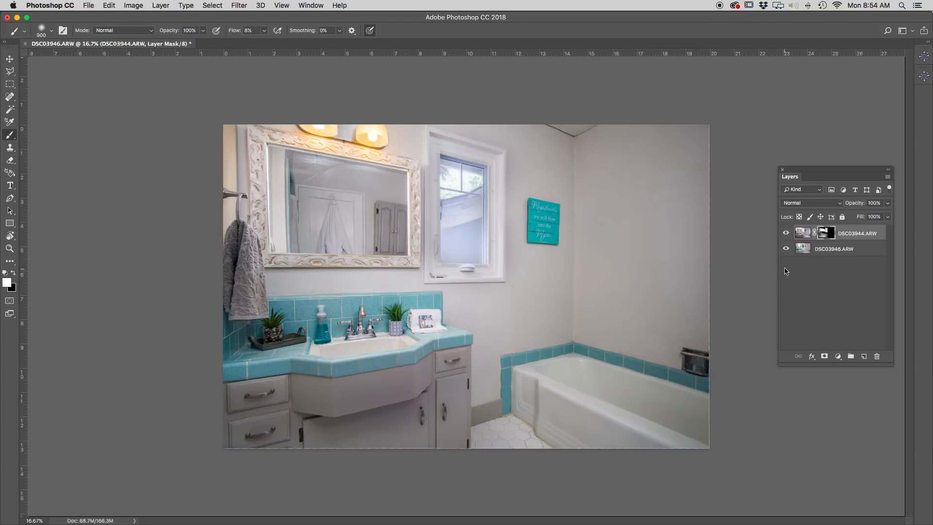
# Step: Enlarge the brush to 1700 px and paint the ambient layer in over the bathtub and the wall above it
pyautogui.press(']')
pyautogui.press(']')
pyautogui.press(']')
pyautogui.press(']')
pyautogui.press(']')
pyautogui.press(']')
pyautogui.press(']')
pyautogui.press(']')
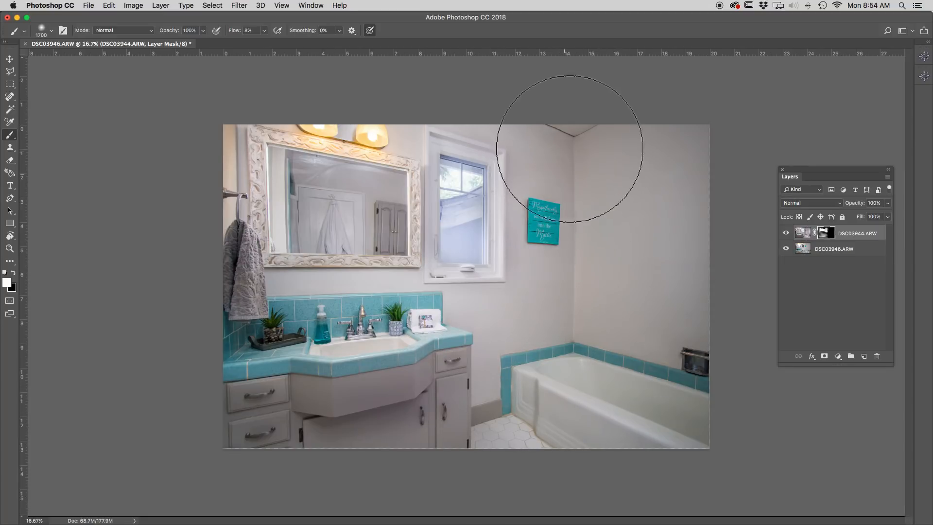
pyautogui.moveTo(600, 414)
pyautogui.mouseDown()
pyautogui.moveTo(577, 396)
pyautogui.moveTo(698, 344)
pyautogui.mouseUp()
pyautogui.moveTo(642, 142)
pyautogui.mouseDown()
pyautogui.moveTo(240, 72)
pyautogui.moveTo(681, 143)
pyautogui.mouseUp()
pyautogui.moveTo(740, 165)
pyautogui.mouseDown()
pyautogui.moveTo(708, 157)
pyautogui.moveTo(512, 254)
pyautogui.moveTo(560, 181)
pyautogui.moveTo(610, 244)
pyautogui.moveTo(698, 257)
pyautogui.mouseUp()
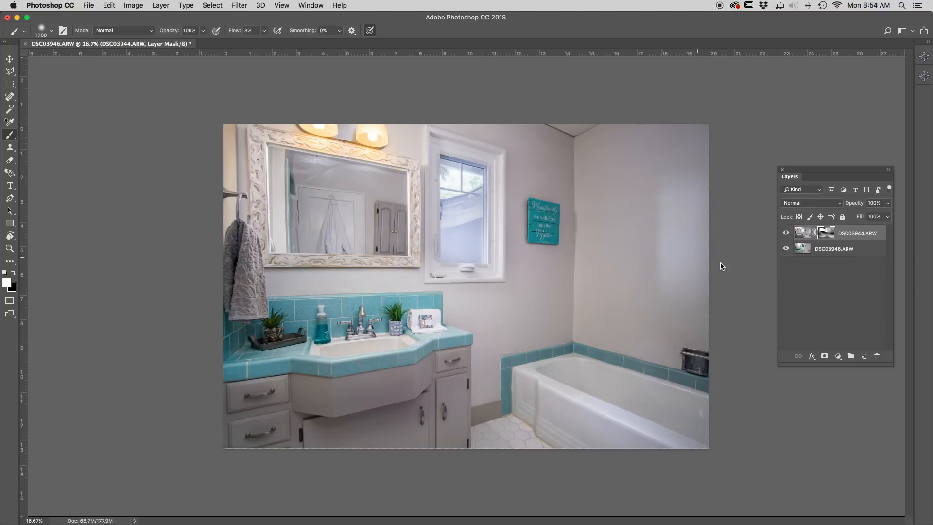
# Step: Paint more of the ambient layer onto the wall above the tub, and mask its bluish glare out again with black
pyautogui.moveTo(680, 269)
pyautogui.mouseDown()
pyautogui.moveTo(709, 232)
pyautogui.moveTo(568, 225)
pyautogui.moveTo(470, 200)
pyautogui.moveTo(605, 223)
pyautogui.moveTo(669, 197)
pyautogui.moveTo(674, 243)
pyautogui.moveTo(670, 225)
pyautogui.mouseUp()
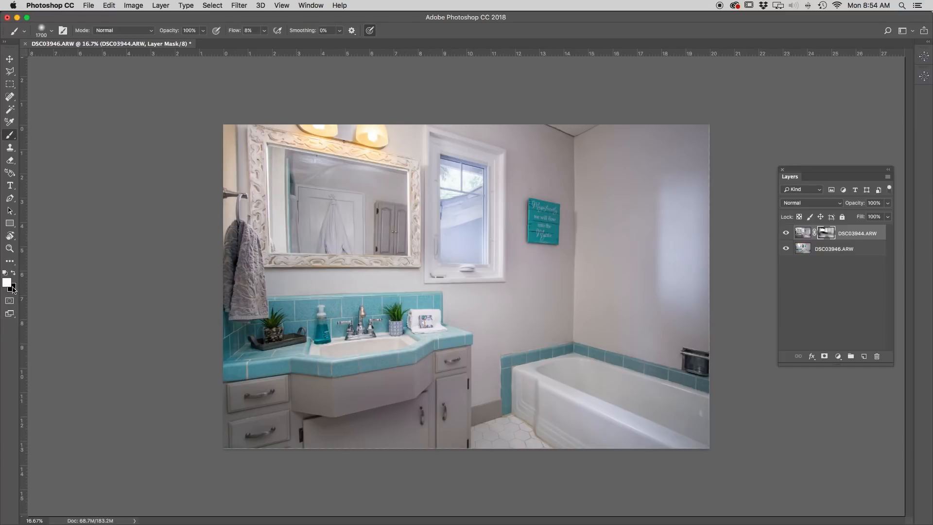
pyautogui.press('x')
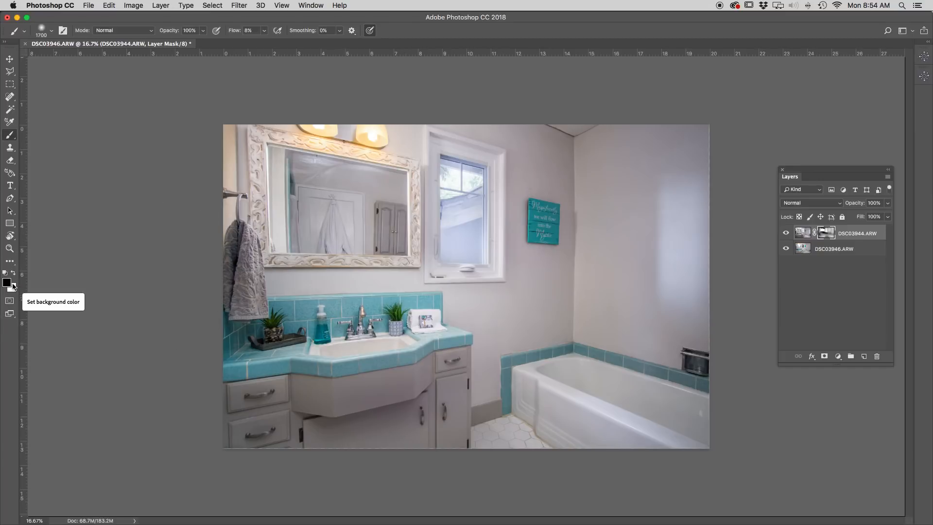
pyautogui.moveTo(665, 174)
pyautogui.mouseDown()
pyautogui.moveTo(646, 308)
pyautogui.moveTo(682, 294)
pyautogui.moveTo(684, 229)
pyautogui.moveTo(684, 288)
pyautogui.moveTo(703, 275)
pyautogui.moveTo(682, 195)
pyautogui.moveTo(709, 251)
pyautogui.moveTo(646, 250)
pyautogui.moveTo(689, 225)
pyautogui.moveTo(663, 308)
pyautogui.moveTo(675, 334)
pyautogui.moveTo(718, 237)
pyautogui.moveTo(727, 260)
pyautogui.mouseUp()
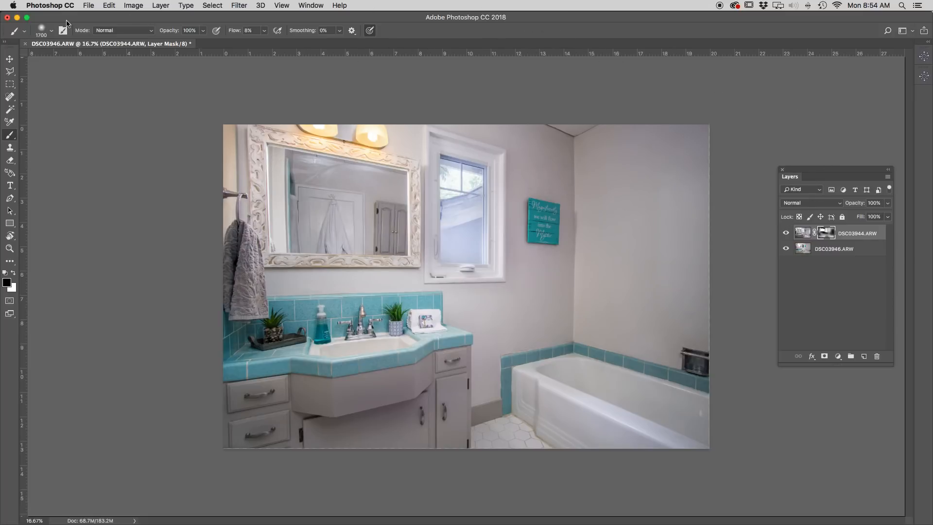
# Step: Close the blended document without saving it and switch to Lightroom
pyautogui.click(25, 44)
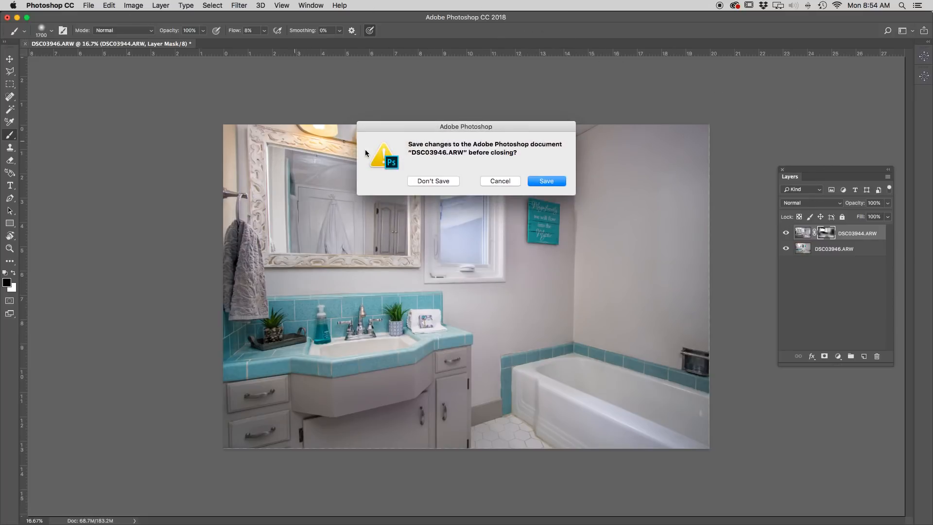
pyautogui.click(411, 181)
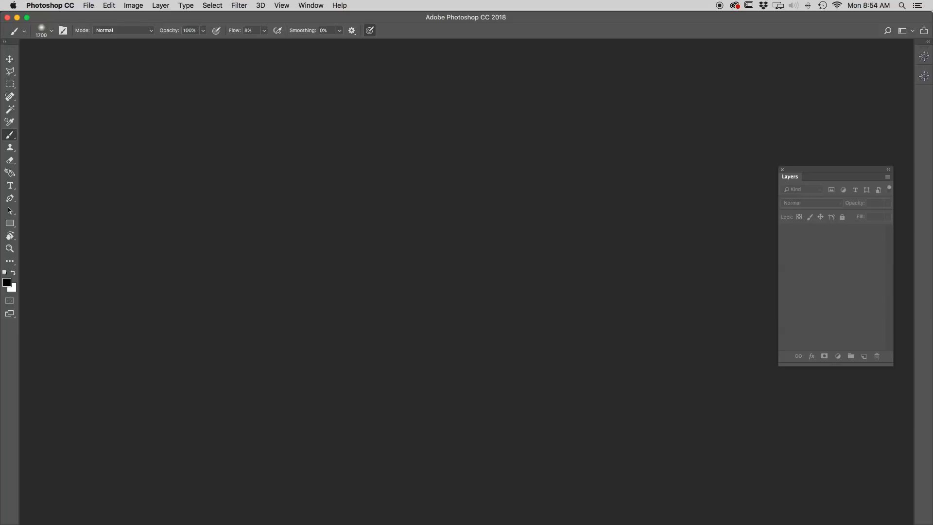
pyautogui.press('super+Tab')
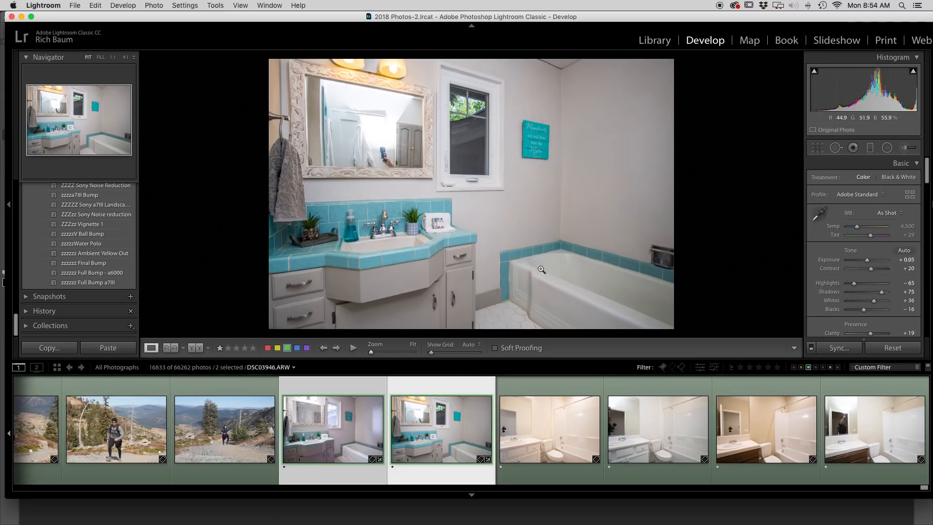
# Step: Reset both bathroom photos and apply the "zzzzzz Ambient Yellow Out" preset to the ambient photo DSC03944.ARW
pyautogui.click(875, 349)
pyautogui.press('Left')
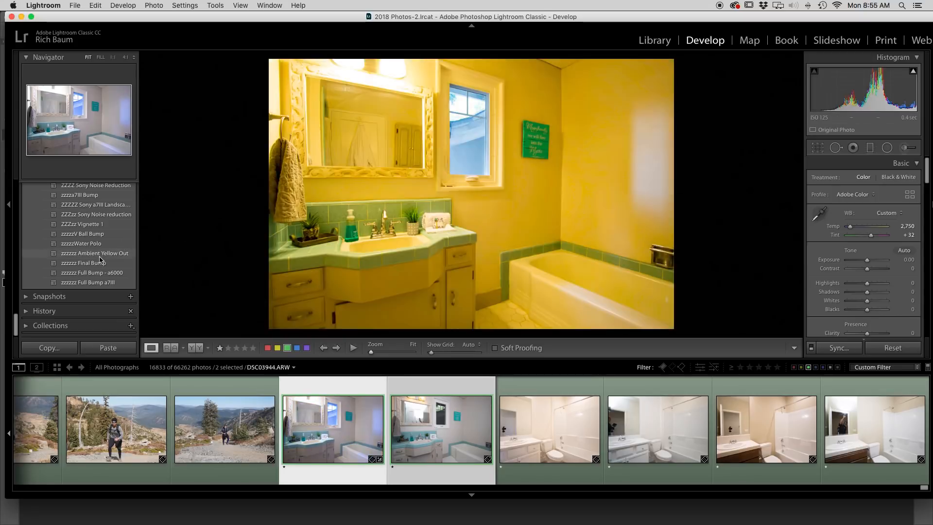
pyautogui.click(100, 254)
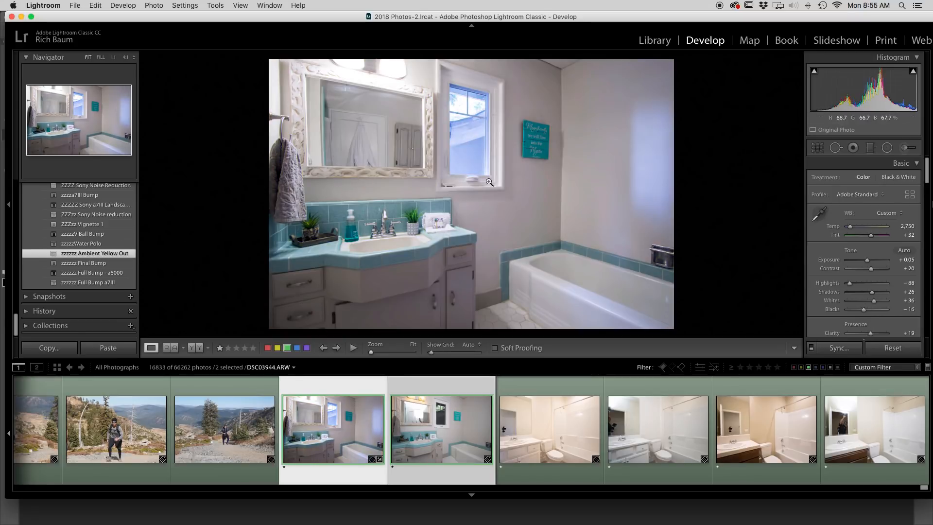
# Step: Lower the ambient photo's colour saturation to Aqua -67, Blue -69, Purple -71 and Magenta -69
pyautogui.scroll(-5, 835, 247)
pyautogui.scroll(-10, 835, 247)
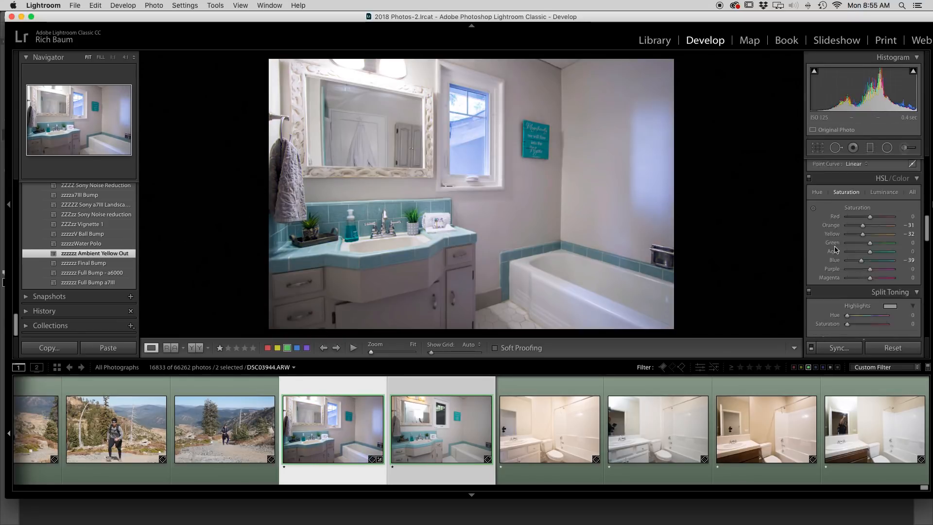
pyautogui.moveTo(861, 190); pyautogui.dragTo(855, 189)
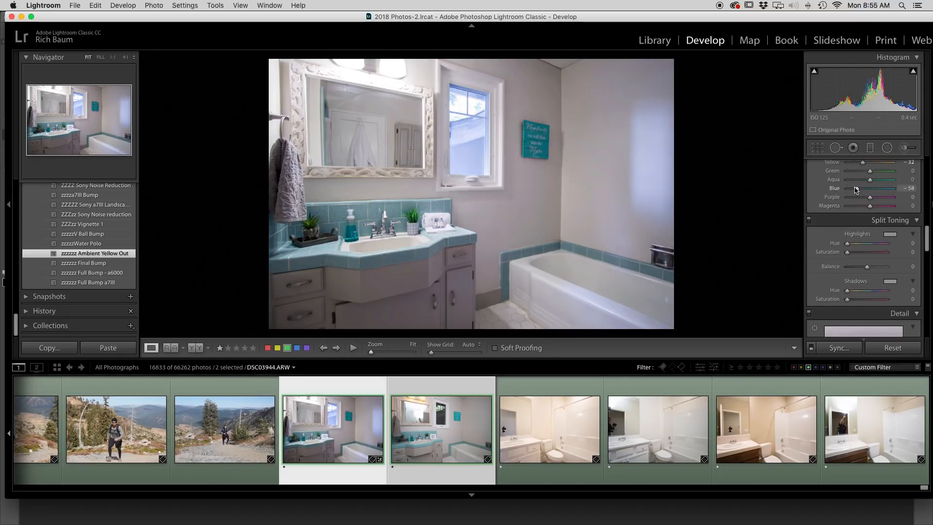
pyautogui.click(855, 197)
pyautogui.click(856, 206)
pyautogui.click(855, 180)
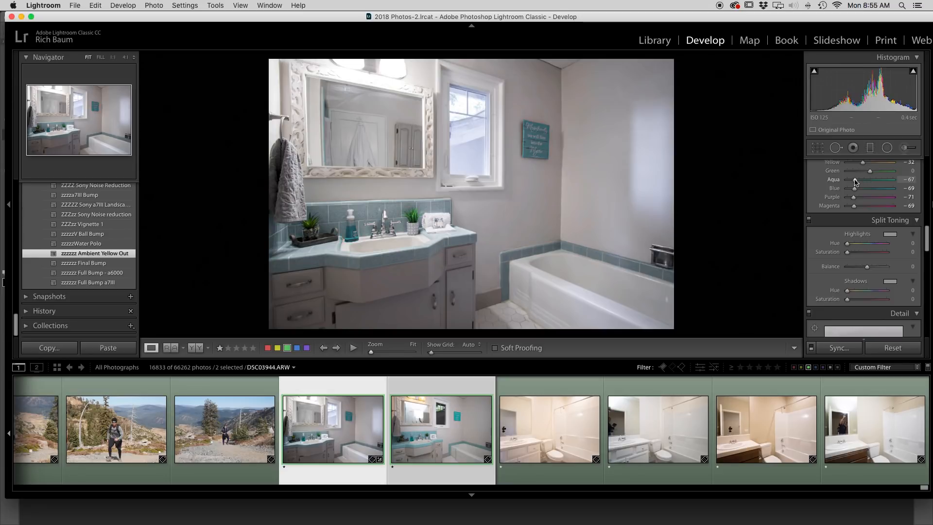
# Step: Apply the "zzzzzz Full Bump a7III" preset to the flash photo DSC03946.ARW
pyautogui.click(442, 449)
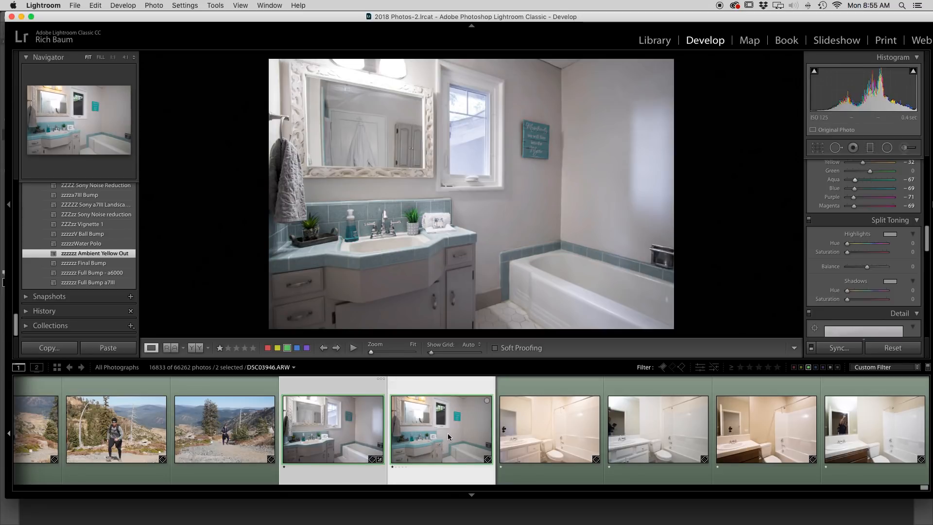
pyautogui.click(79, 283)
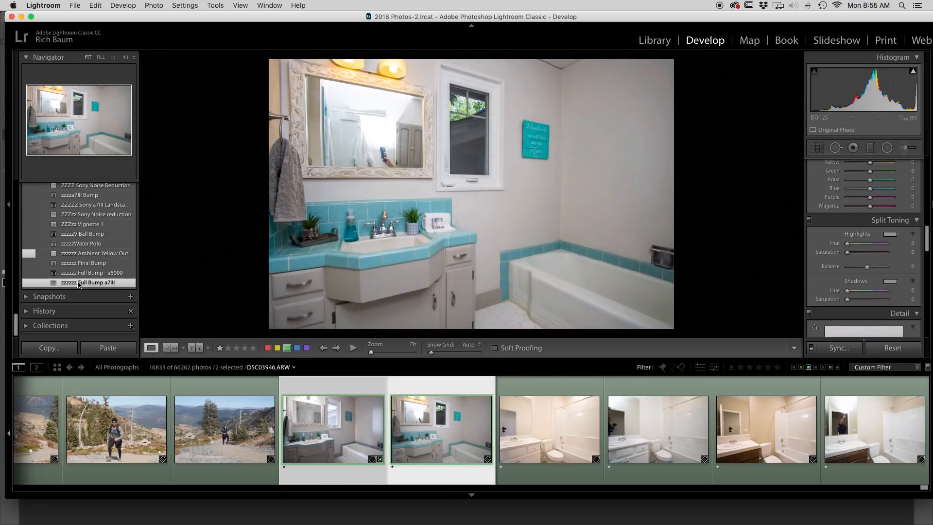
pyautogui.scroll(5, 881, 199)
pyautogui.scroll(4, 848, 213)
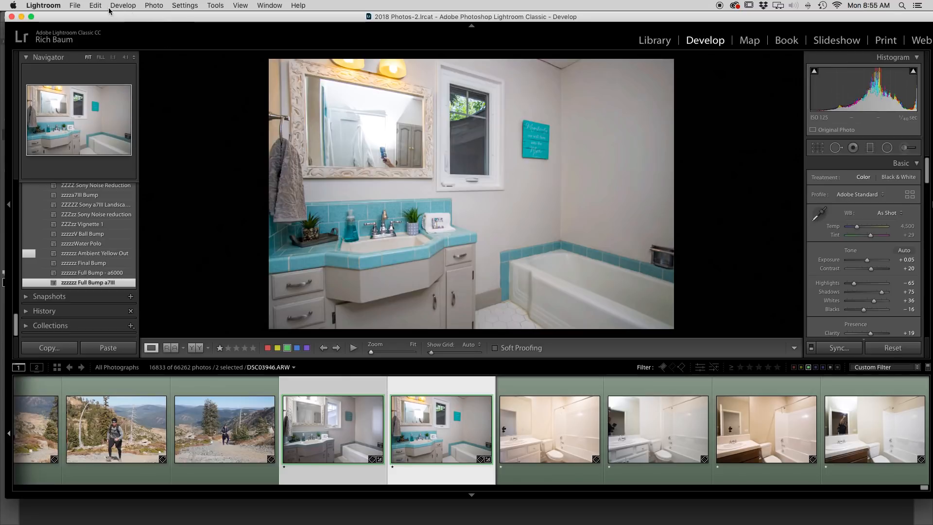
# Step: Open the two re-corrected bathroom photos together as layers in Photoshop
pyautogui.click(154, 5)
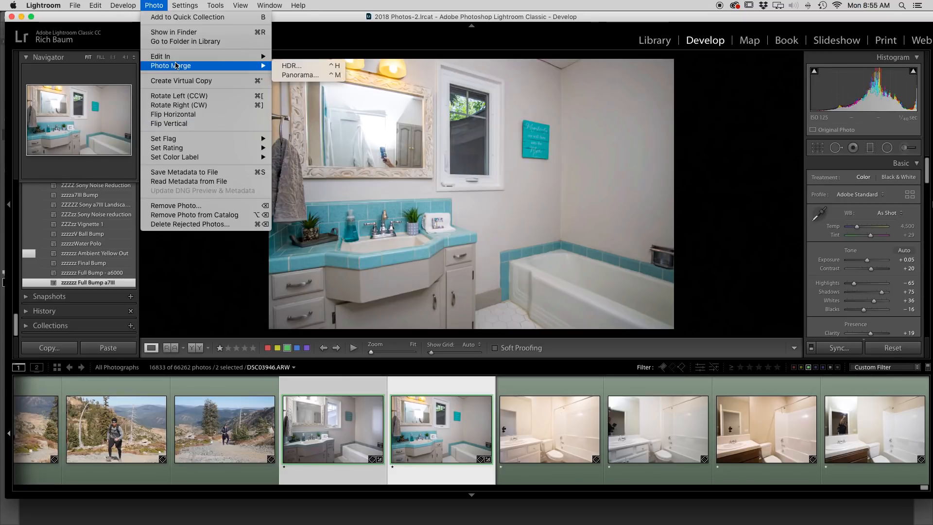
pyautogui.moveTo(189, 57)
pyautogui.click(317, 178)
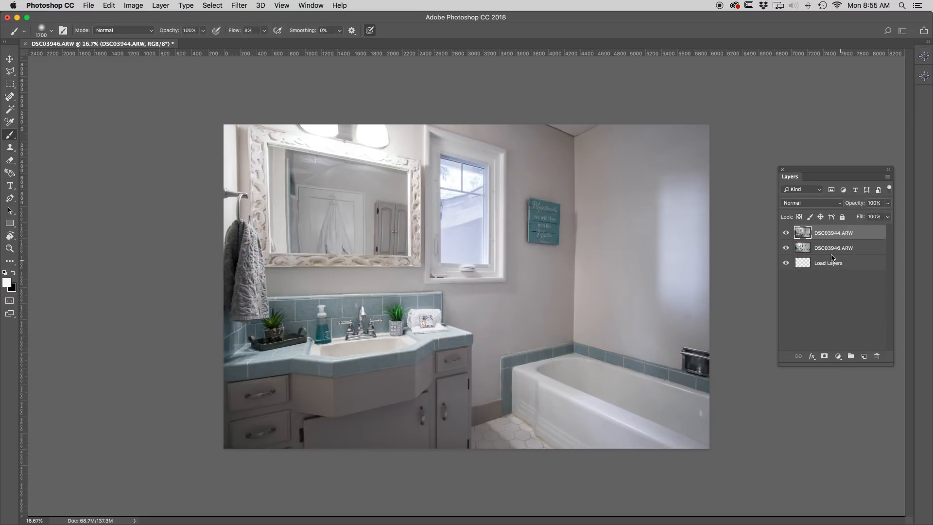
# Step: Auto-align the two newly loaded photo layers and make only the ambient layer DSC03944.ARW active
pyautogui.keyDown('shift'); pyautogui.click(831, 249); pyautogui.keyUp('shift')
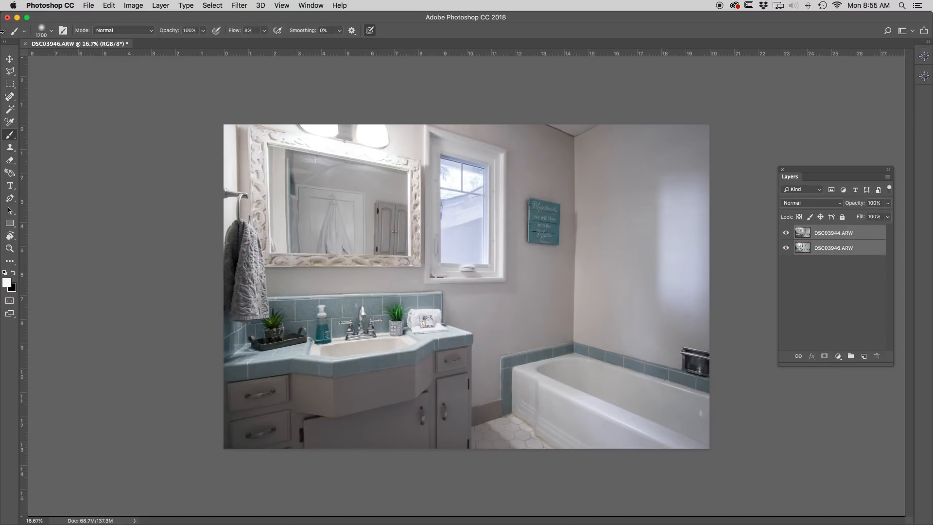
pyautogui.click(108, 5)
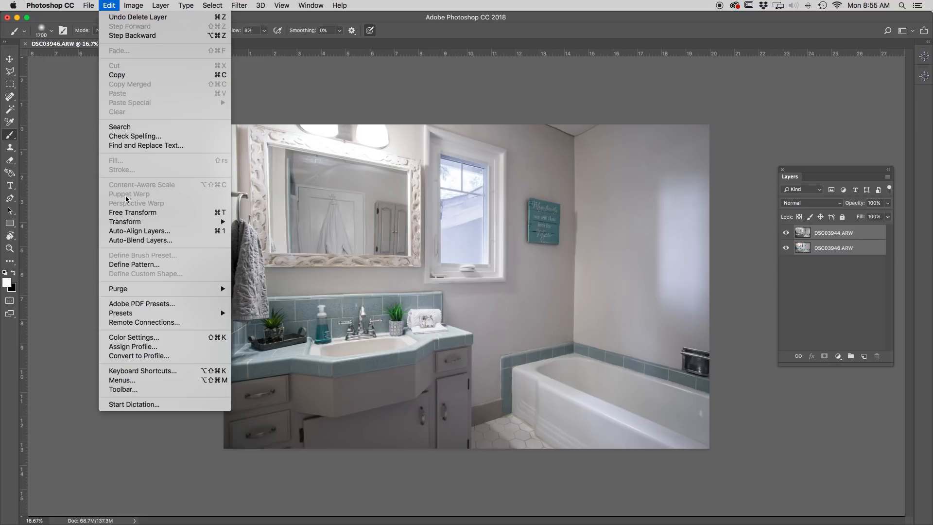
pyautogui.click(130, 232)
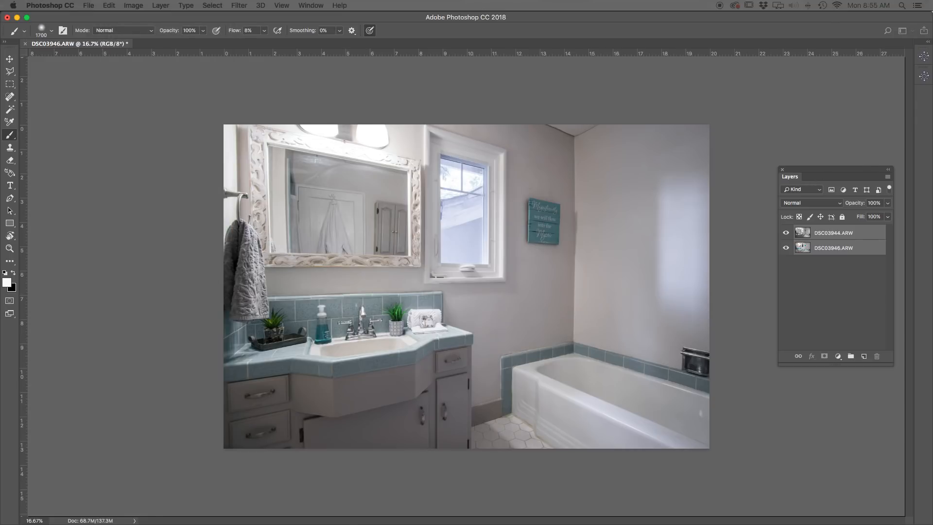
pyautogui.click(827, 236)
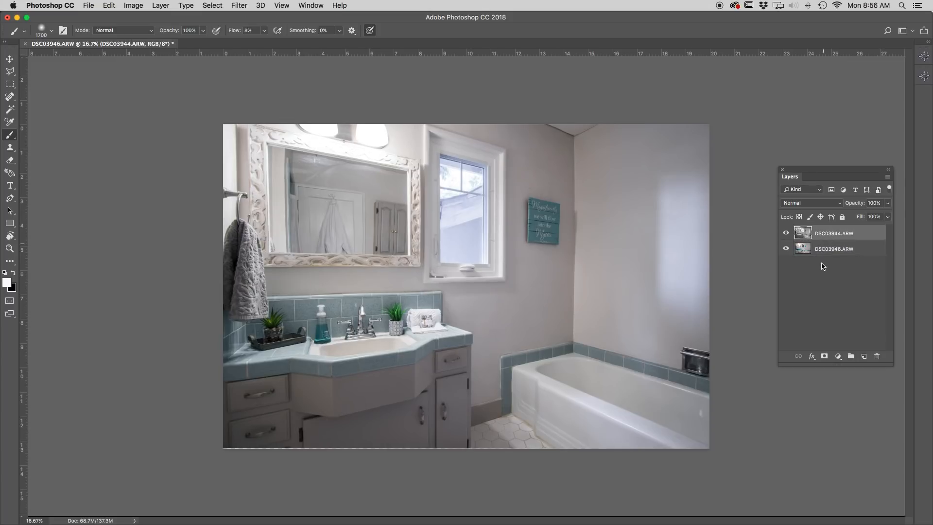
# Step: Add a black mask to the DSC03944.ARW layer and paint white at 8% flow over the mirror, window and towel area
pyautogui.keyDown('alt'); pyautogui.click(825, 358); pyautogui.keyUp('alt')
pyautogui.press('x')
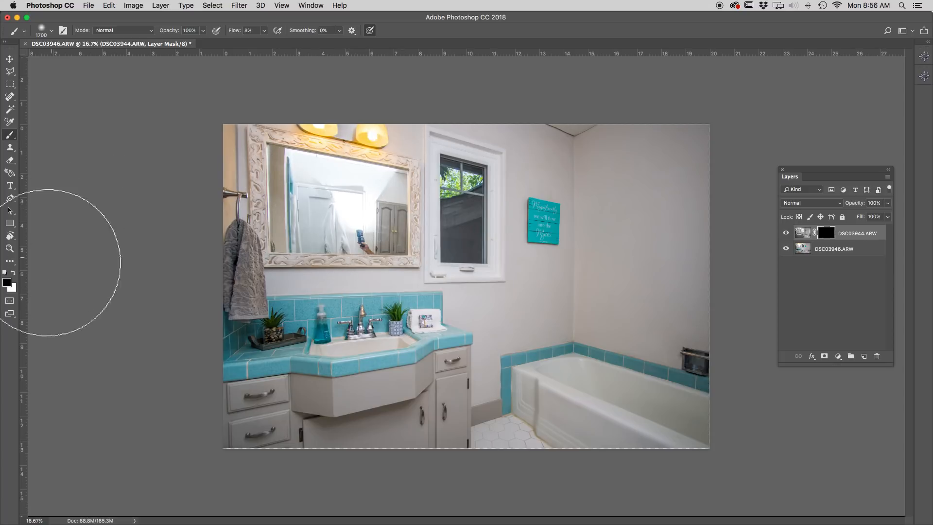
pyautogui.press('x')
pyautogui.moveTo(375, 236)
pyautogui.mouseDown()
pyautogui.moveTo(347, 208)
pyautogui.moveTo(367, 210)
pyautogui.moveTo(247, 211)
pyautogui.moveTo(418, 211)
pyautogui.moveTo(350, 215)
pyautogui.moveTo(330, 212)
pyautogui.moveTo(383, 209)
pyautogui.moveTo(272, 204)
pyautogui.moveTo(335, 201)
pyautogui.moveTo(420, 235)
pyautogui.moveTo(451, 152)
pyautogui.moveTo(443, 214)
pyautogui.moveTo(462, 225)
pyautogui.moveTo(482, 192)
pyautogui.moveTo(473, 237)
pyautogui.moveTo(492, 202)
pyautogui.moveTo(452, 322)
pyautogui.mouseUp()
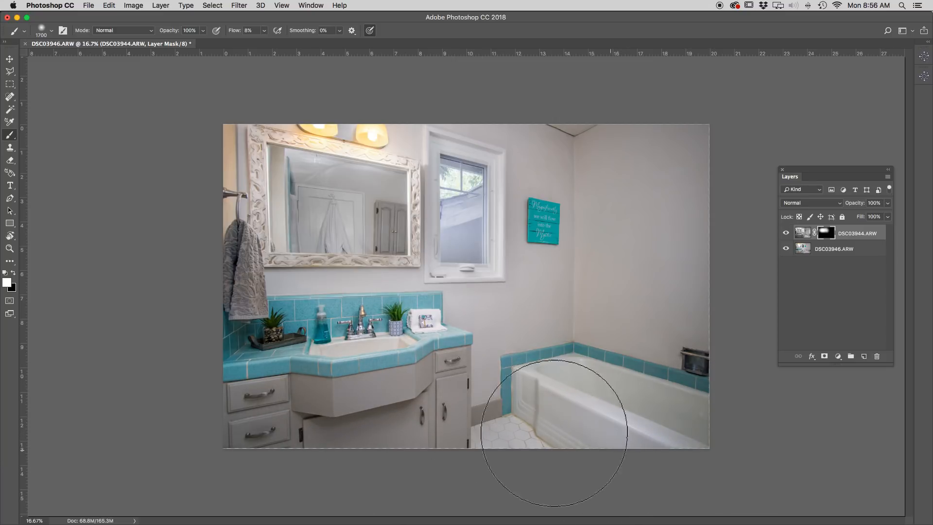
pyautogui.moveTo(446, 329); pyautogui.dragTo(444, 238)
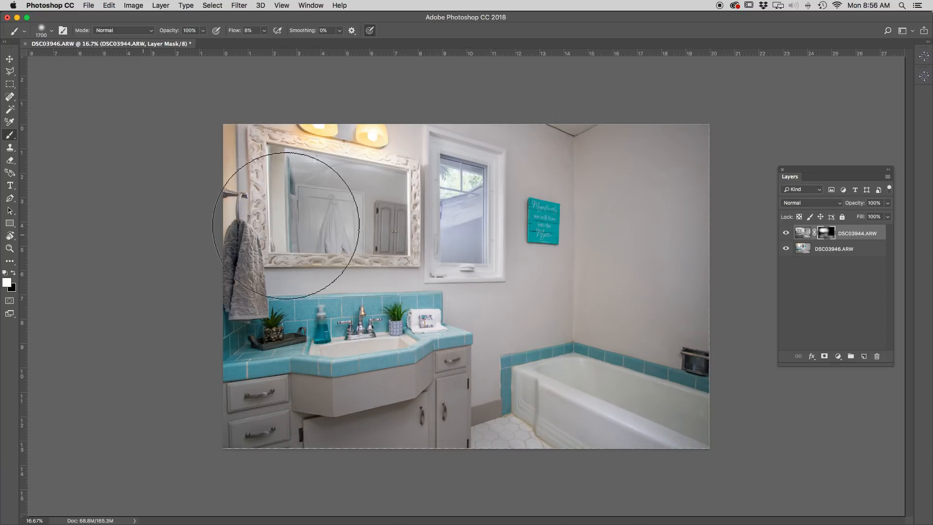
# Step: Close the blended teal bathroom document and switch back to Lightroom
pyautogui.press('i')
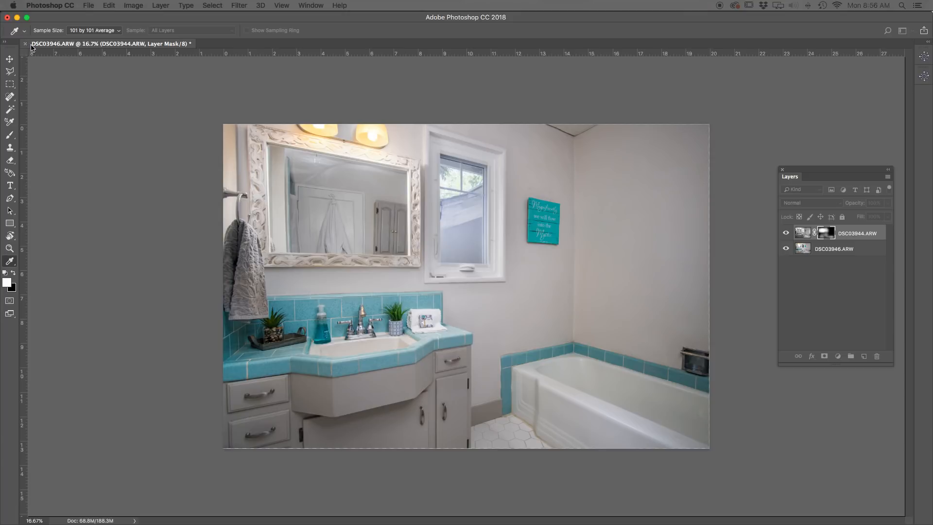
pyautogui.press('b')
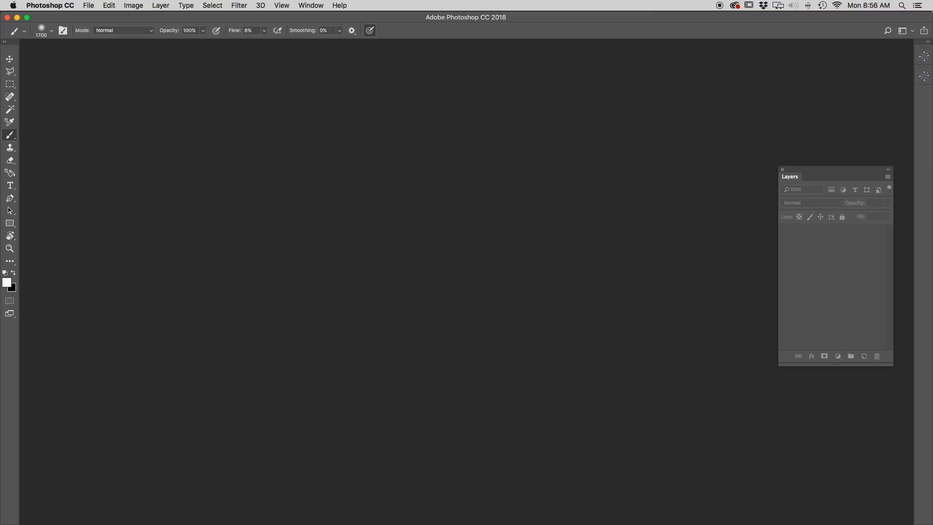
pyautogui.press('super+Tab')
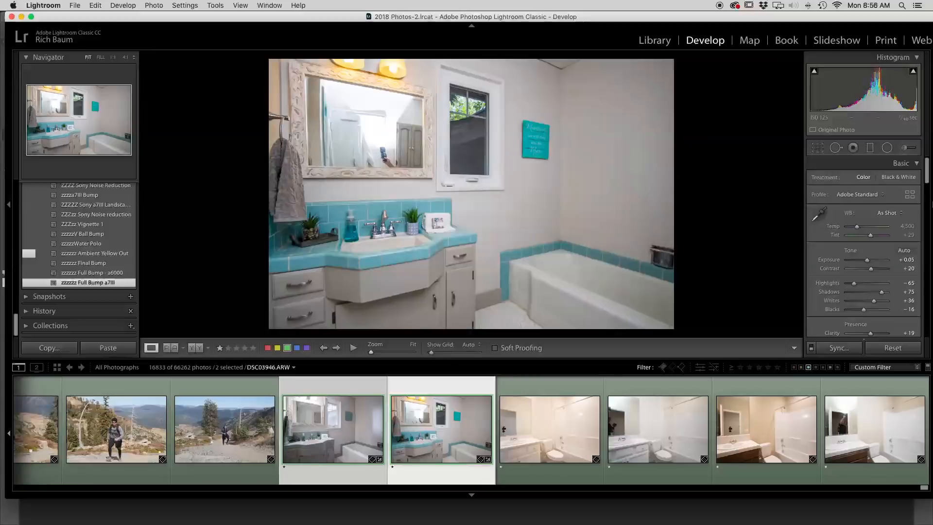
# Step: Compare the white bathroom photos DSC06464.ARW and DSC06466.ARW, and inspect the camera reflection in the mirror at 1:1
pyautogui.click(549, 431)
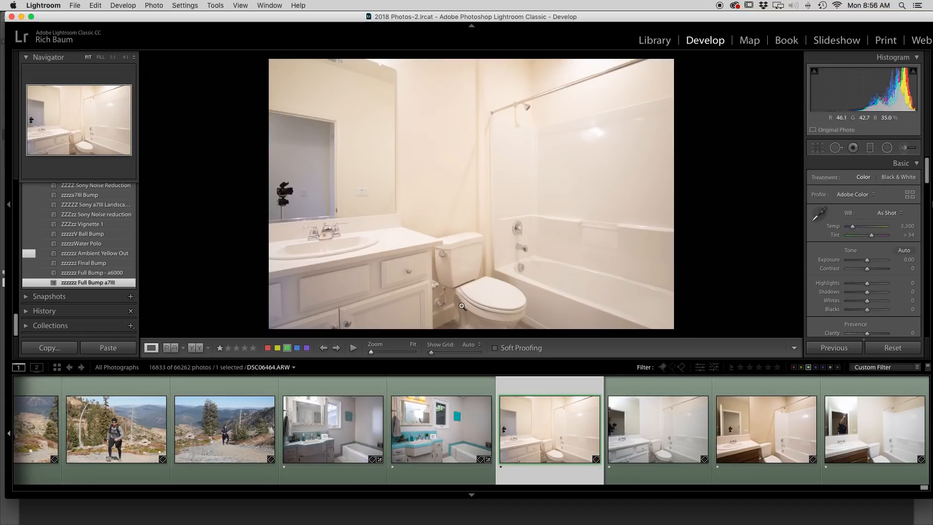
pyautogui.press('Right')
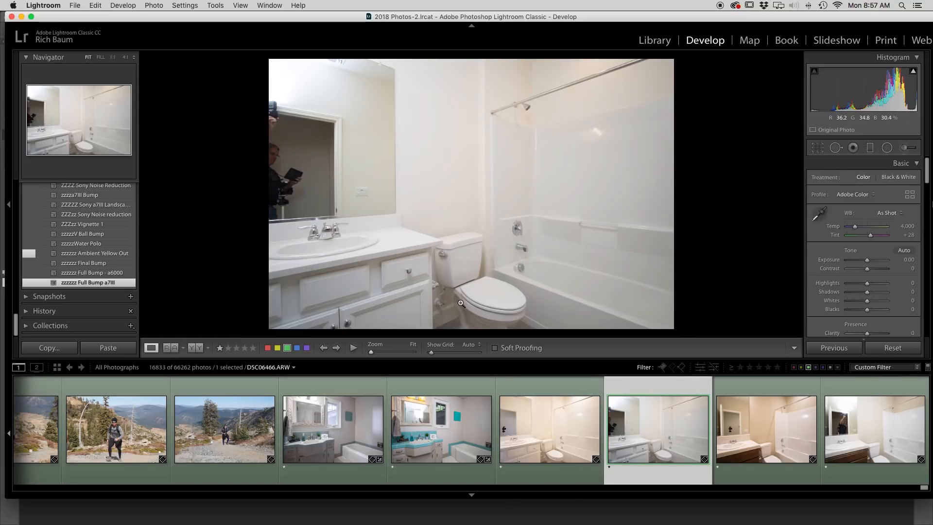
pyautogui.press('Left')
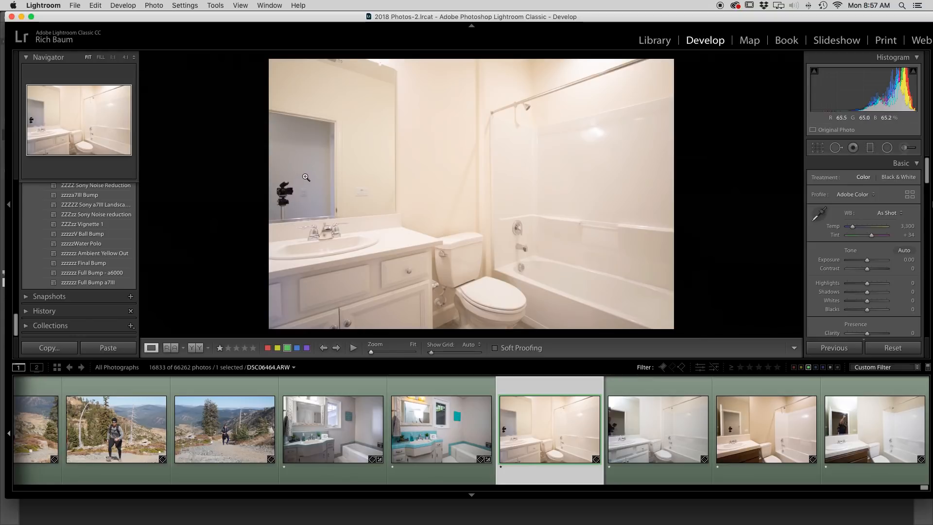
pyautogui.click(290, 208)
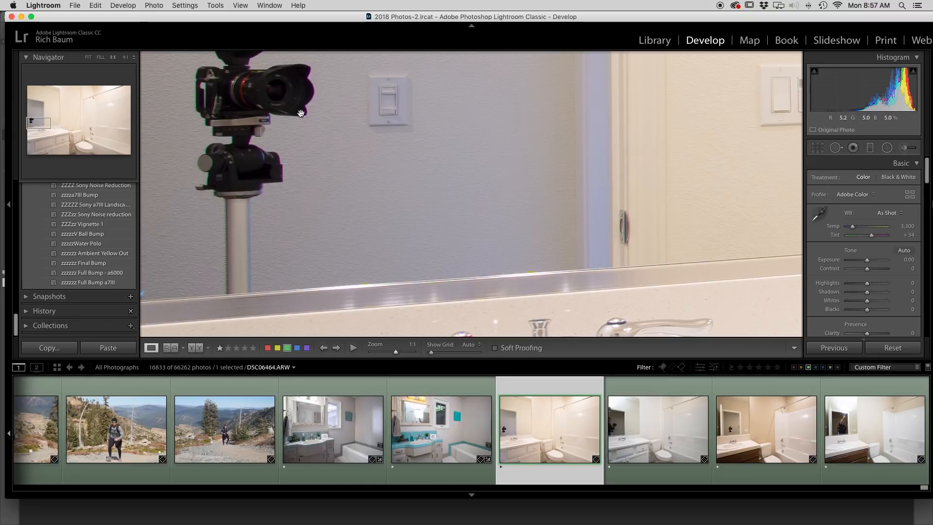
pyautogui.moveTo(335, 122); pyautogui.dragTo(469, 174)
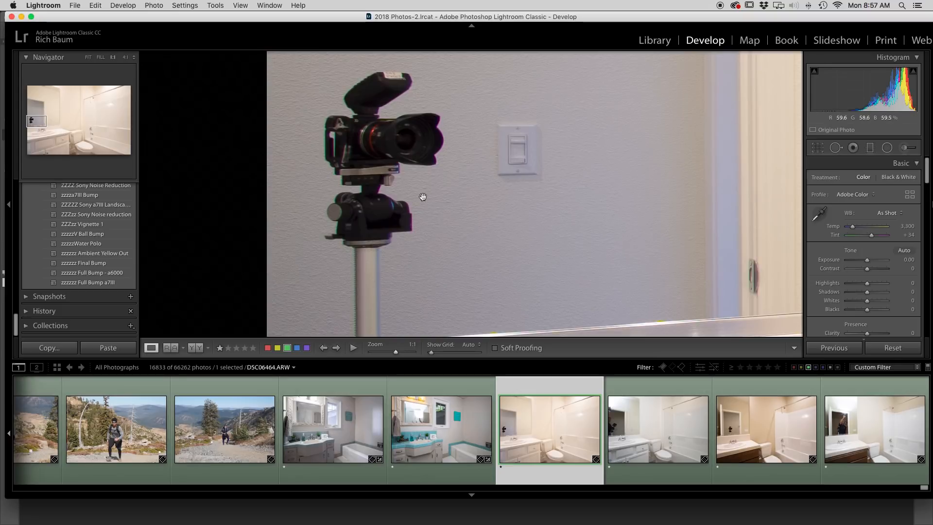
pyautogui.click(88, 58)
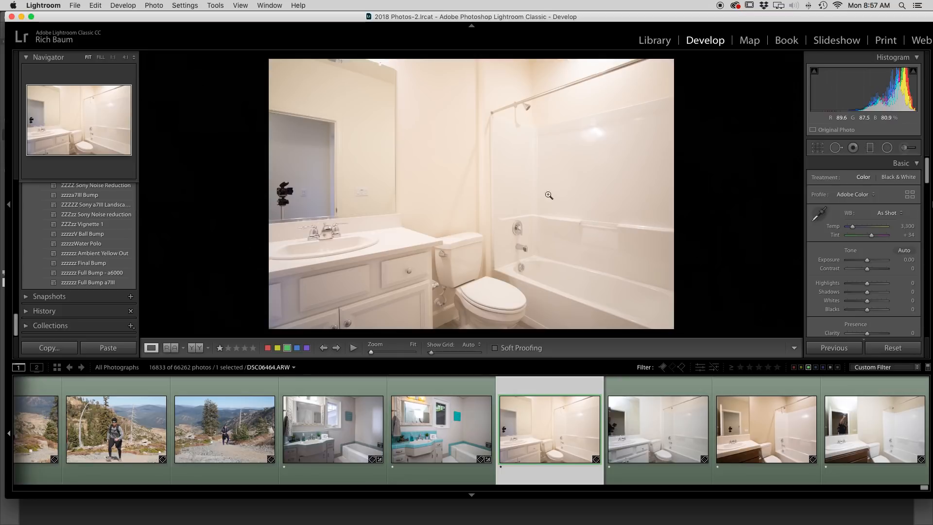
# Step: Apply the "zzzzzz Ambient Yellow Out" preset to DSC06464.ARW and set its Exposure to -0.55
pyautogui.click(88, 254)
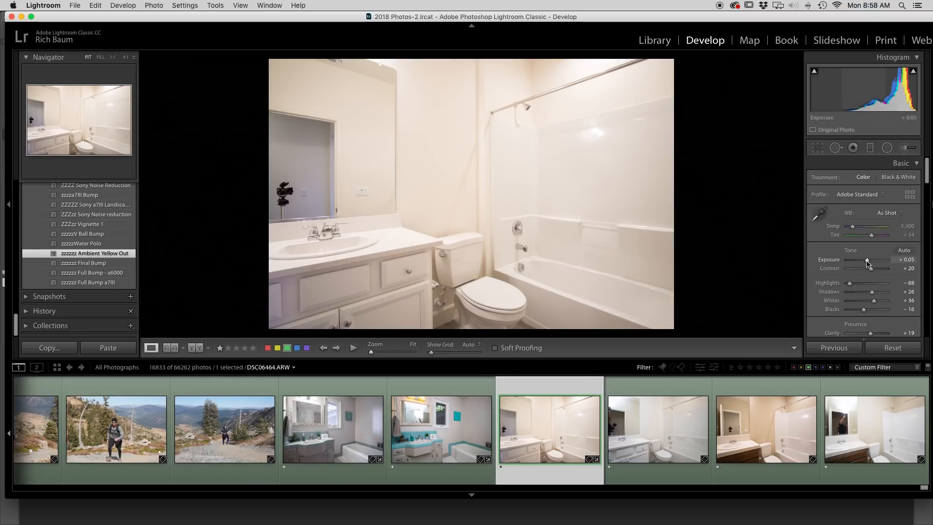
pyautogui.moveTo(868, 263); pyautogui.dragTo(866, 264)
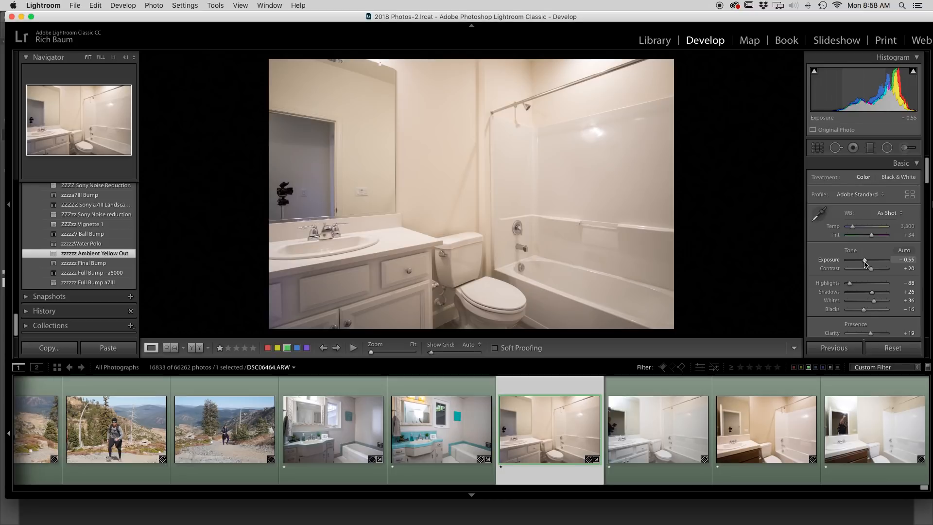
# Step: Neutralize the white balance of DSC06464.ARW by sampling the sink, and check the photo in a before/after comparison
pyautogui.click(821, 216)
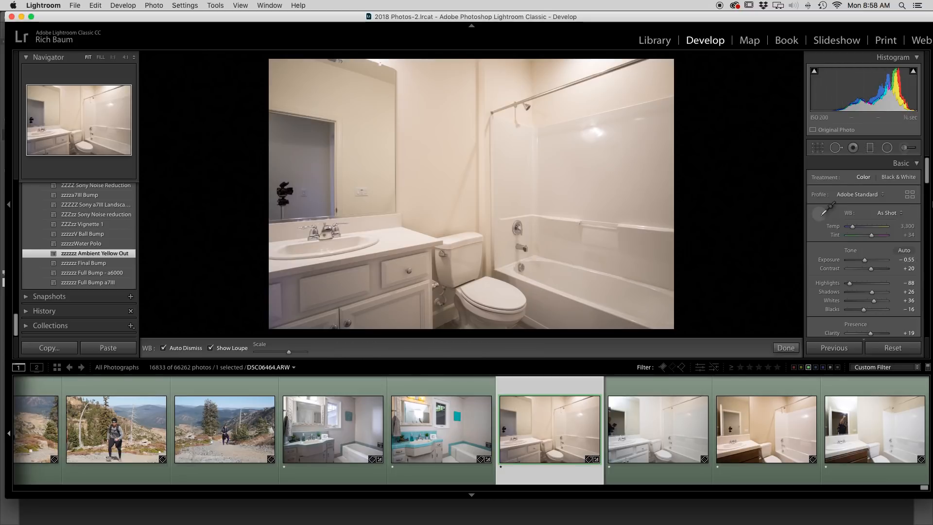
pyautogui.click(344, 245)
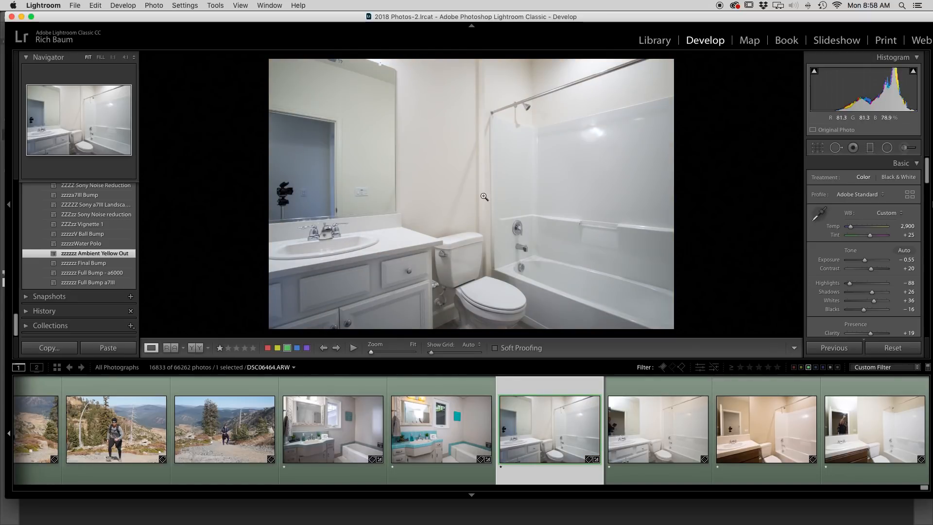
pyautogui.click(197, 348)
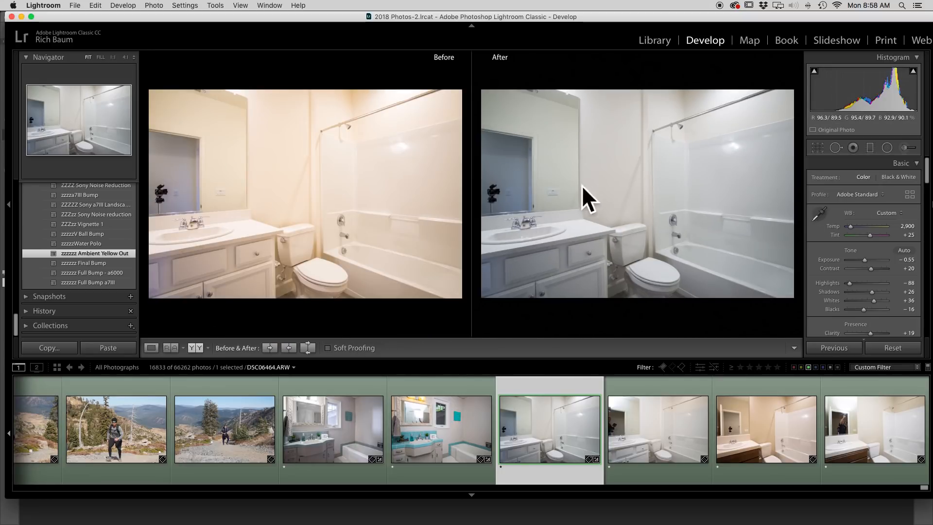
pyautogui.click(152, 348)
# Step: Lower the colour saturation of DSC06464.ARW to Blue -72 and Green -72
pyautogui.scroll(-10, 862, 291)
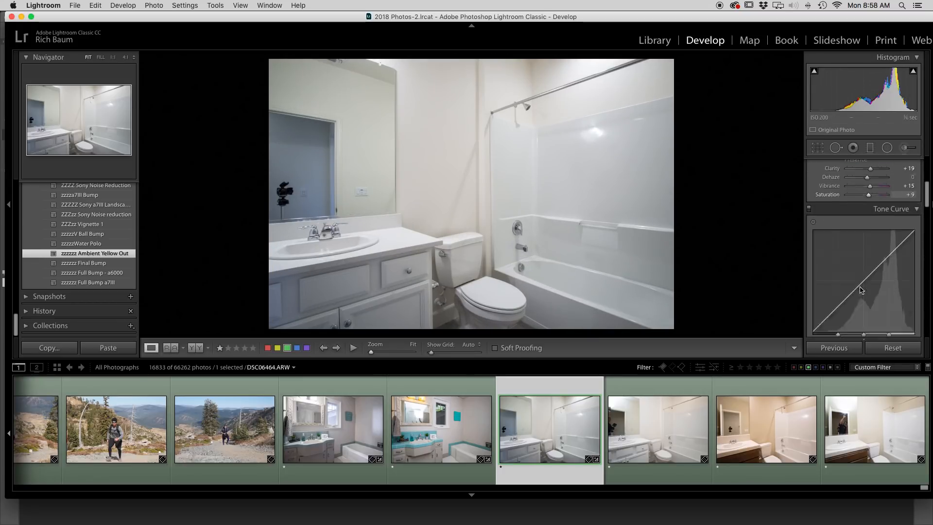
pyautogui.scroll(-3, 861, 291)
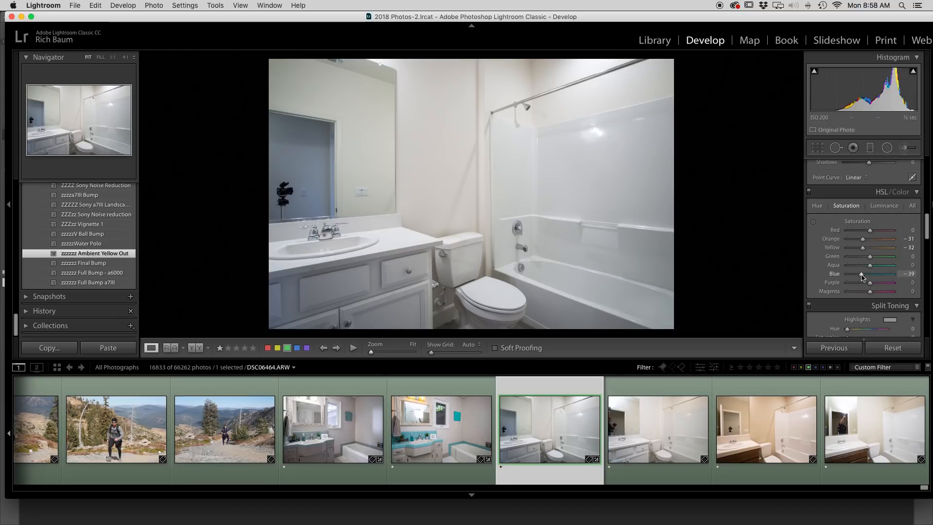
pyautogui.moveTo(859, 276); pyautogui.dragTo(857, 277)
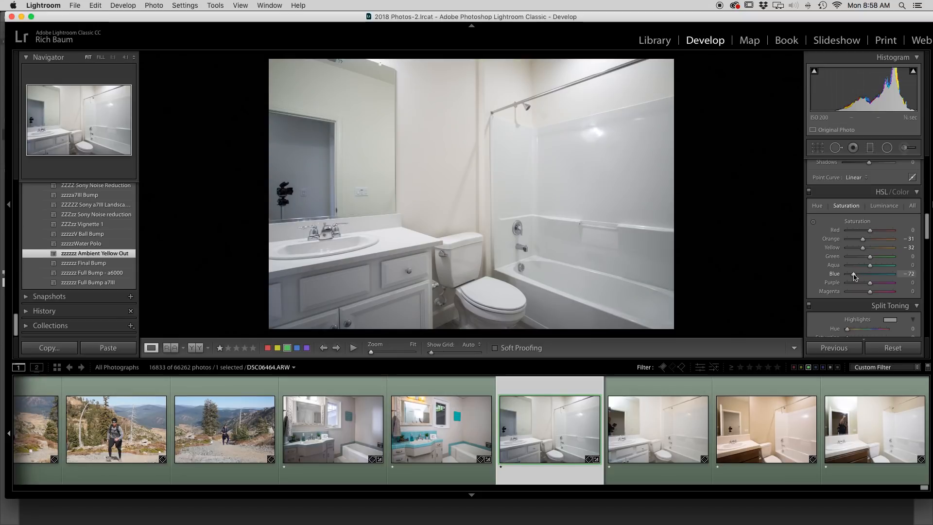
pyautogui.moveTo(870, 259); pyautogui.dragTo(857, 259)
pyautogui.moveTo(855, 261); pyautogui.dragTo(856, 260)
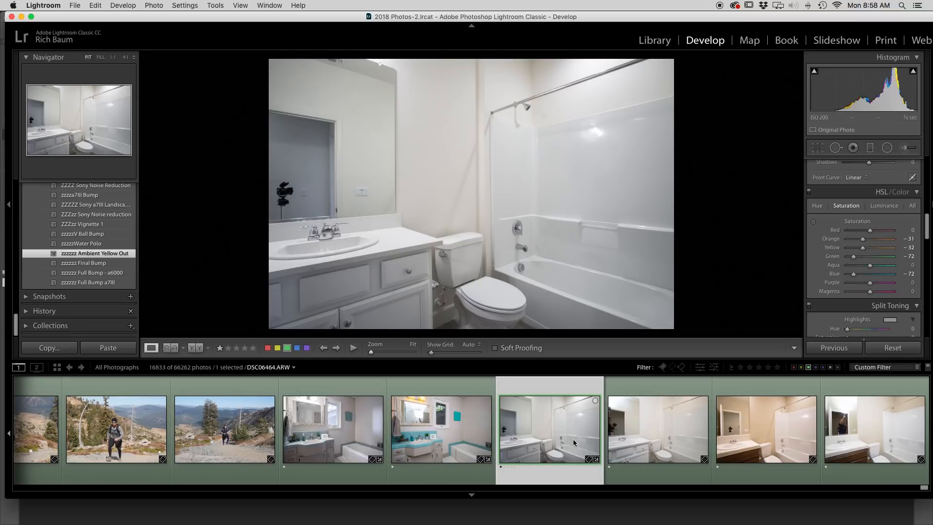
# Step: Apply the "zzzzzz Full Bump a7III" preset to the flash photo DSC06466.ARW and set its Exposure to -0.40
pyautogui.click(641, 436)
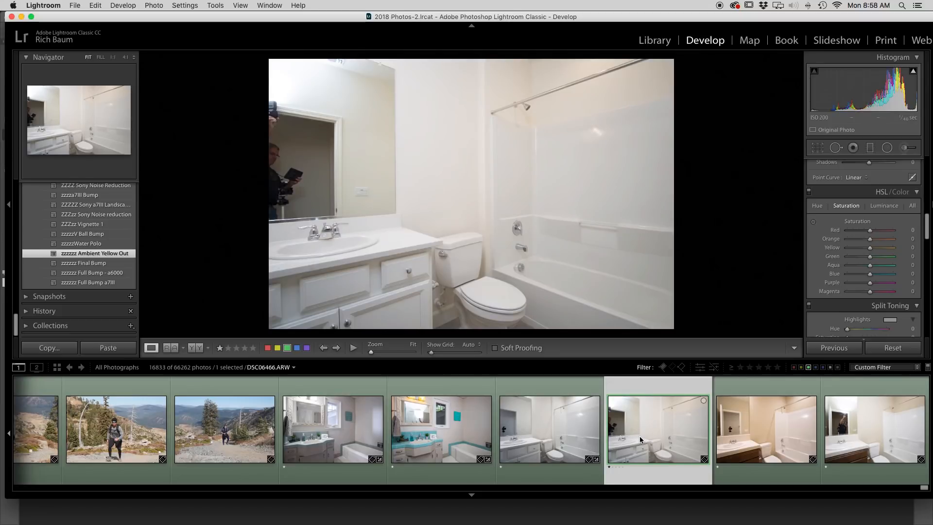
pyautogui.click(82, 284)
pyautogui.scroll(10, 865, 243)
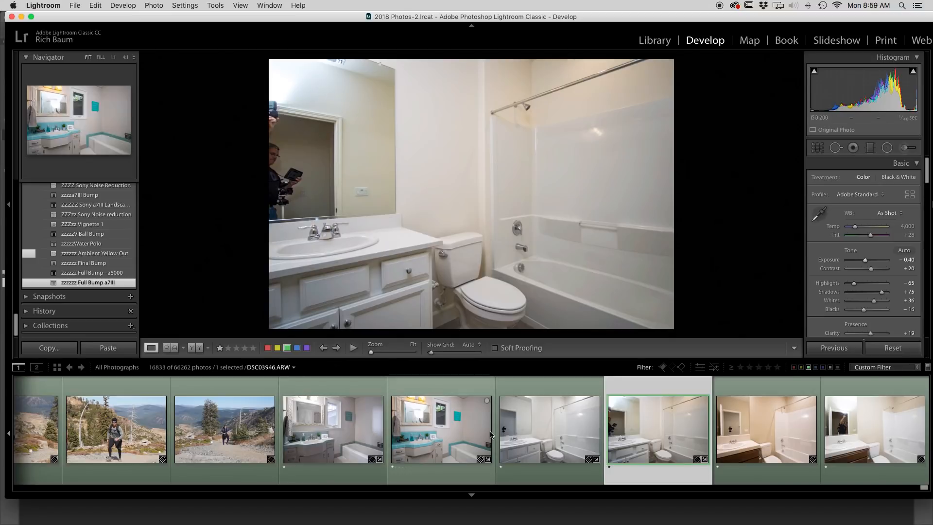
# Step: Select DSC06464.ARW and DSC06466.ARW together, compare them, and open both as layers in Photoshop
pyautogui.keyDown('super'); pyautogui.click(503, 432); pyautogui.keyUp('super')
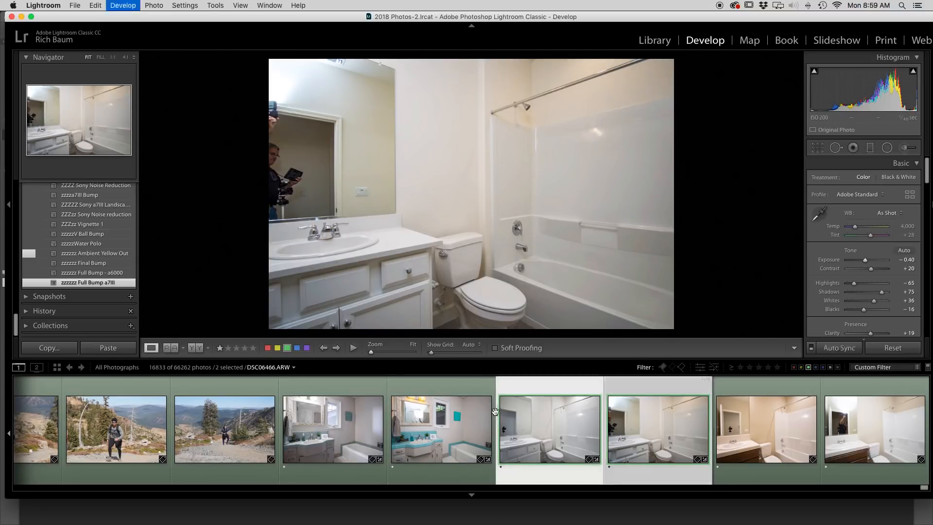
pyautogui.press('super+Right')
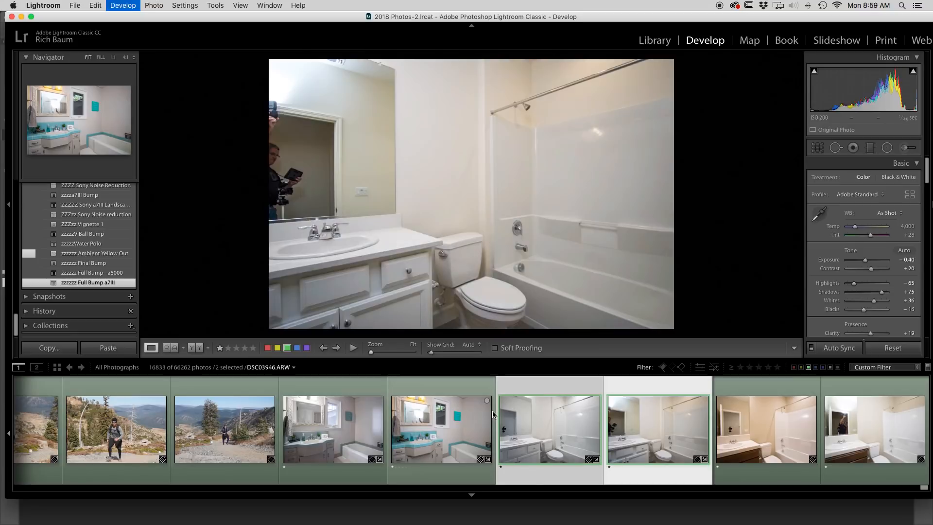
pyautogui.press('super+Left')
pyautogui.press('super+Right')
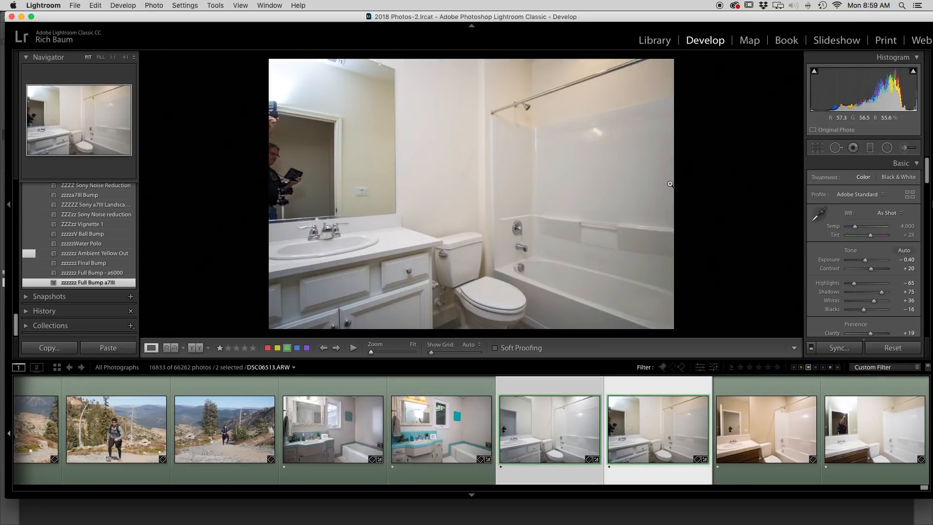
pyautogui.press('super+Left')
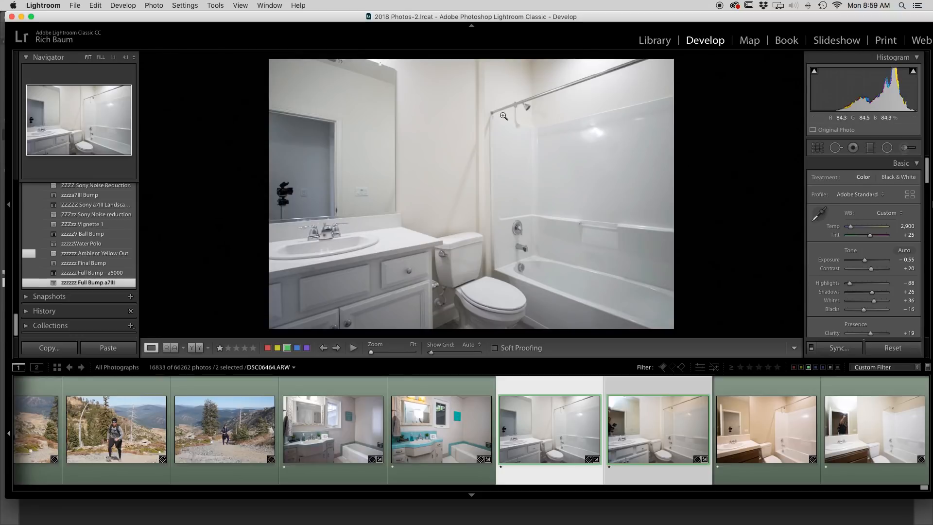
pyautogui.press('super+Right')
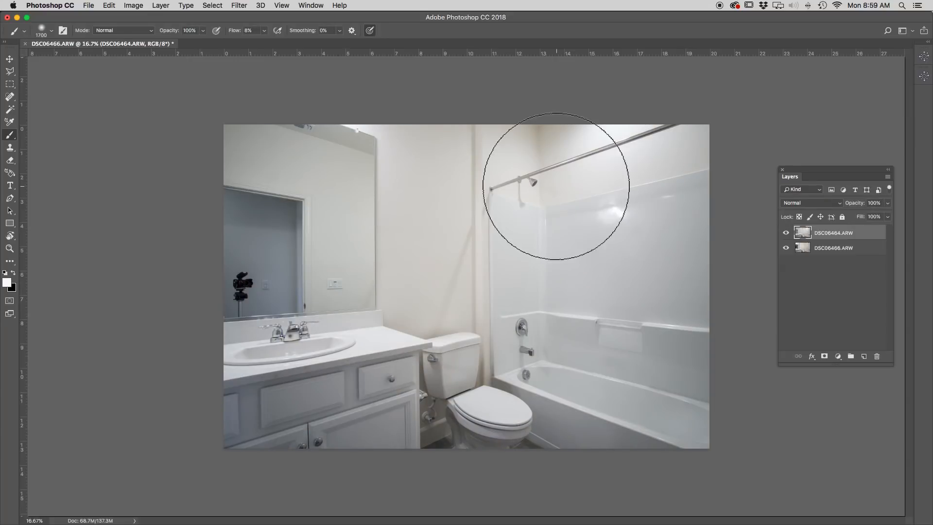
# Step: Auto-align the two white bathroom layers and make only the DSC06464.ARW layer active
pyautogui.keyDown('shift'); pyautogui.click(826, 249); pyautogui.keyUp('shift')
pyautogui.click(109, 6)
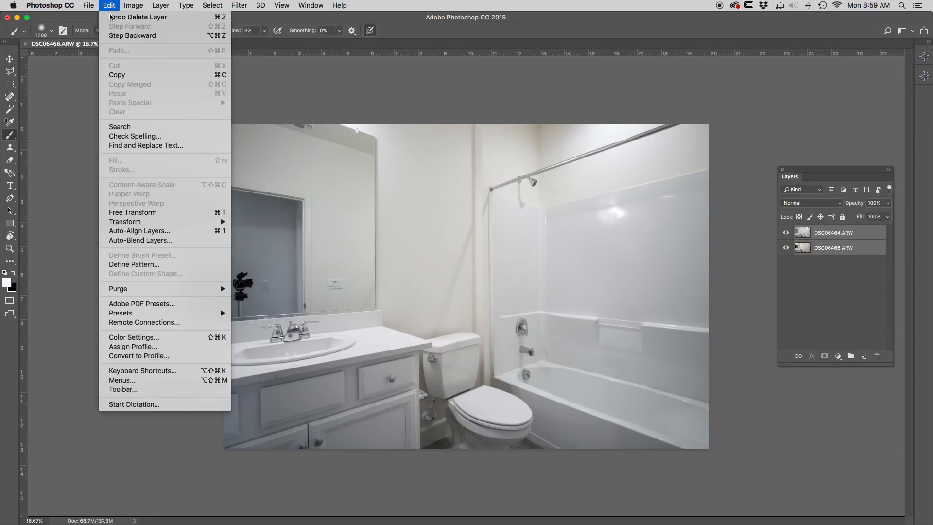
pyautogui.click(150, 232)
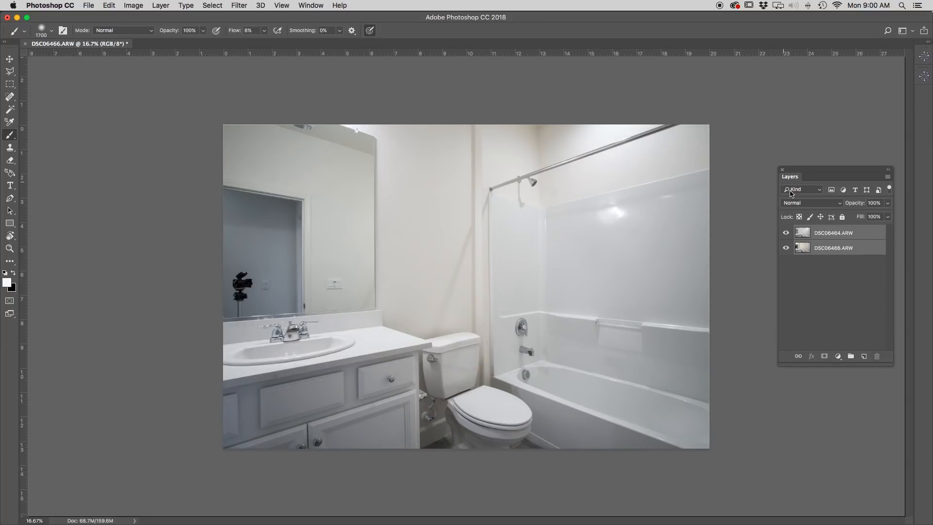
pyautogui.press('Return')
pyautogui.click(839, 236)
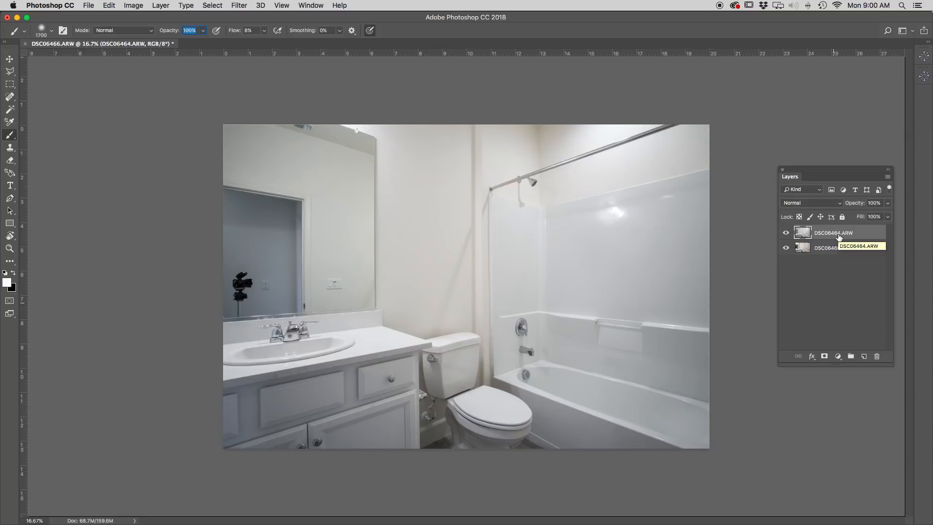
pyautogui.click(116, 9)
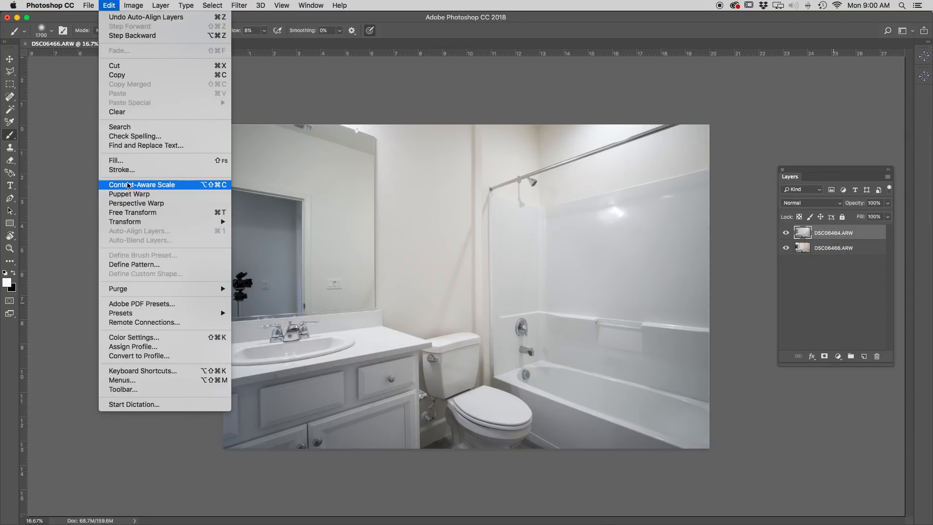
pyautogui.click(480, 109)
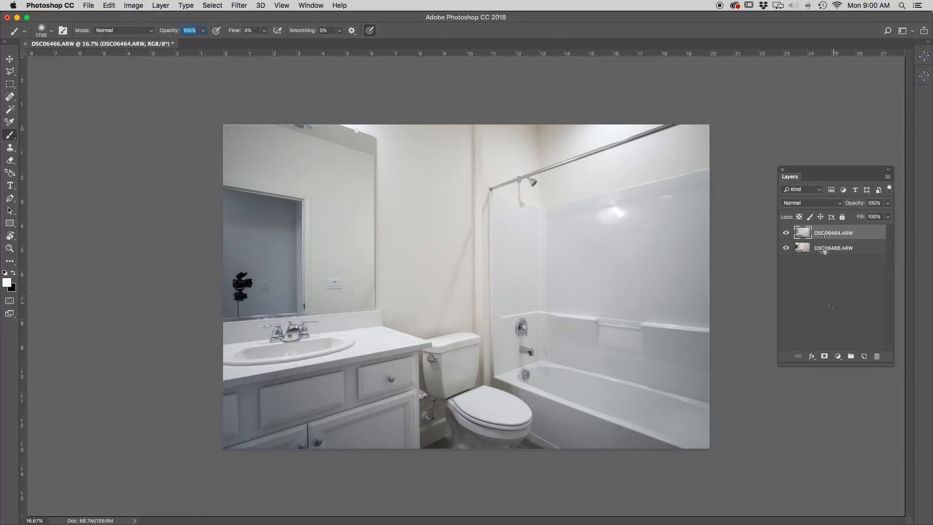
# Step: Add a black mask to the DSC06464.ARW layer and paint white over the mirror, vanity, toilet and tub areas
pyautogui.keyDown('alt'); pyautogui.click(823, 357); pyautogui.keyUp('alt')
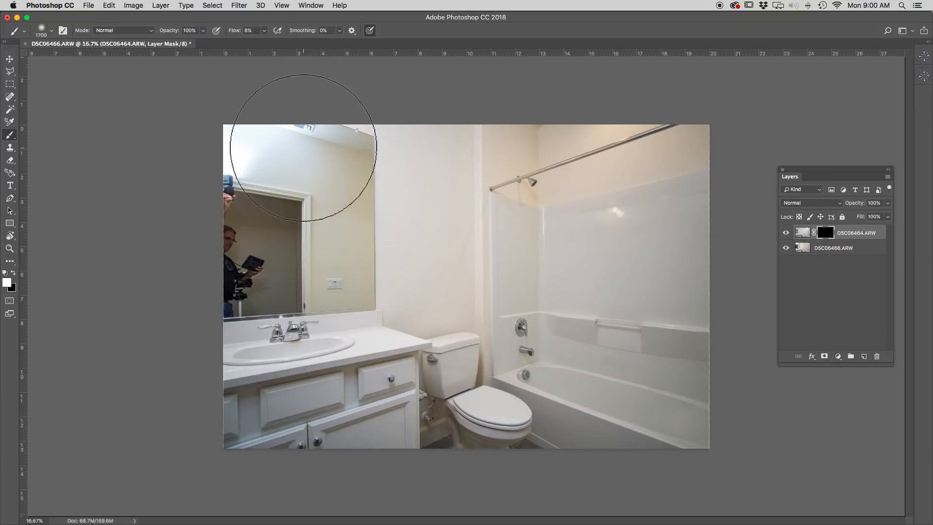
pyautogui.moveTo(328, 164)
pyautogui.mouseDown()
pyautogui.moveTo(240, 164)
pyautogui.moveTo(317, 156)
pyautogui.moveTo(257, 139)
pyautogui.moveTo(233, 149)
pyautogui.moveTo(303, 173)
pyautogui.moveTo(158, 212)
pyautogui.moveTo(217, 214)
pyautogui.moveTo(180, 233)
pyautogui.moveTo(259, 240)
pyautogui.moveTo(229, 245)
pyautogui.moveTo(283, 235)
pyautogui.moveTo(252, 240)
pyautogui.moveTo(282, 250)
pyautogui.moveTo(225, 261)
pyautogui.moveTo(199, 246)
pyautogui.moveTo(263, 232)
pyautogui.moveTo(257, 226)
pyautogui.moveTo(298, 143)
pyautogui.moveTo(284, 153)
pyautogui.moveTo(351, 154)
pyautogui.moveTo(260, 263)
pyautogui.moveTo(183, 268)
pyautogui.moveTo(284, 258)
pyautogui.moveTo(201, 265)
pyautogui.moveTo(272, 268)
pyautogui.moveTo(296, 279)
pyautogui.moveTo(189, 298)
pyautogui.moveTo(207, 300)
pyautogui.moveTo(195, 289)
pyautogui.moveTo(154, 285)
pyautogui.moveTo(238, 224)
pyautogui.moveTo(220, 214)
pyautogui.moveTo(238, 182)
pyautogui.moveTo(292, 173)
pyautogui.moveTo(279, 180)
pyautogui.moveTo(297, 156)
pyautogui.moveTo(283, 160)
pyautogui.moveTo(290, 190)
pyautogui.moveTo(249, 254)
pyautogui.moveTo(282, 240)
pyautogui.moveTo(236, 223)
pyautogui.moveTo(207, 226)
pyautogui.moveTo(273, 276)
pyautogui.moveTo(251, 285)
pyautogui.moveTo(226, 280)
pyautogui.moveTo(218, 266)
pyautogui.moveTo(258, 272)
pyautogui.moveTo(178, 263)
pyautogui.moveTo(222, 250)
pyautogui.moveTo(292, 254)
pyautogui.moveTo(238, 256)
pyautogui.mouseUp()
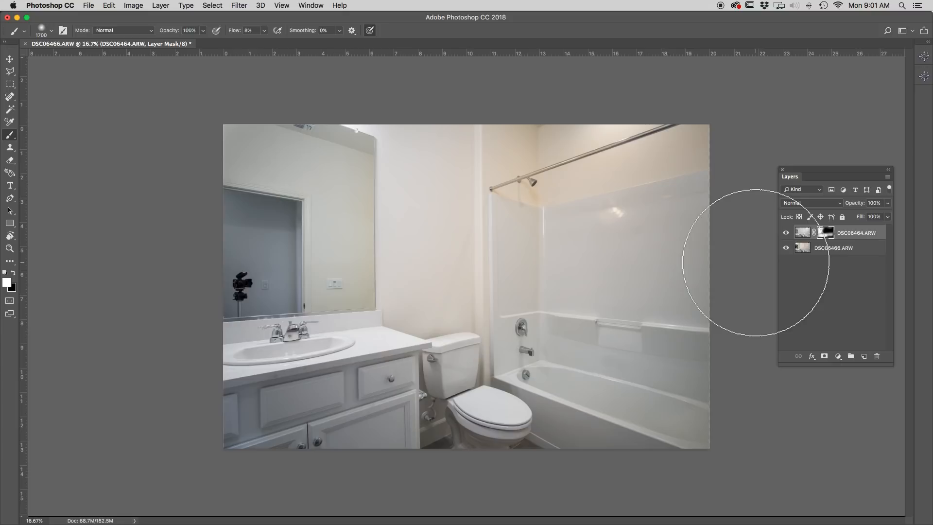
# Step: Merge the two bathroom layers and patch the glare spot on the upper shower wall with clean wall beside it
pyautogui.press('super+shift+e')
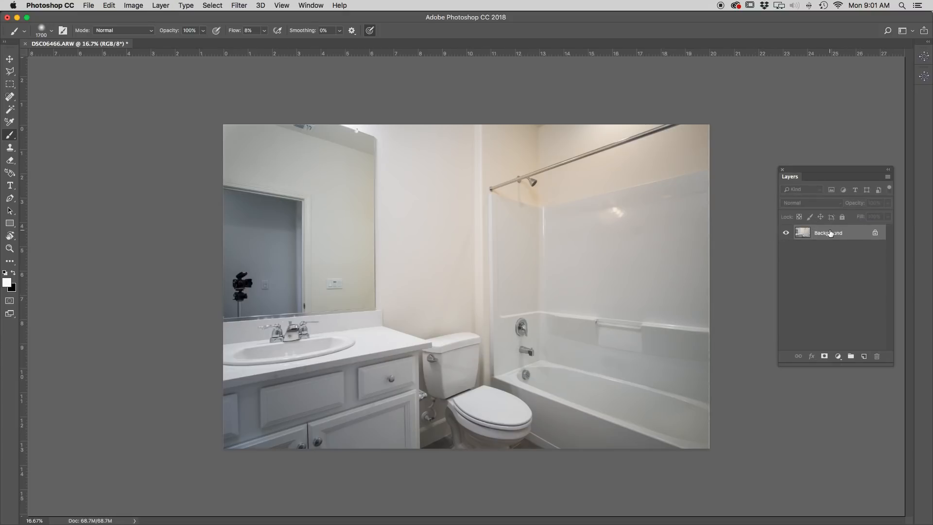
pyautogui.click(10, 99)
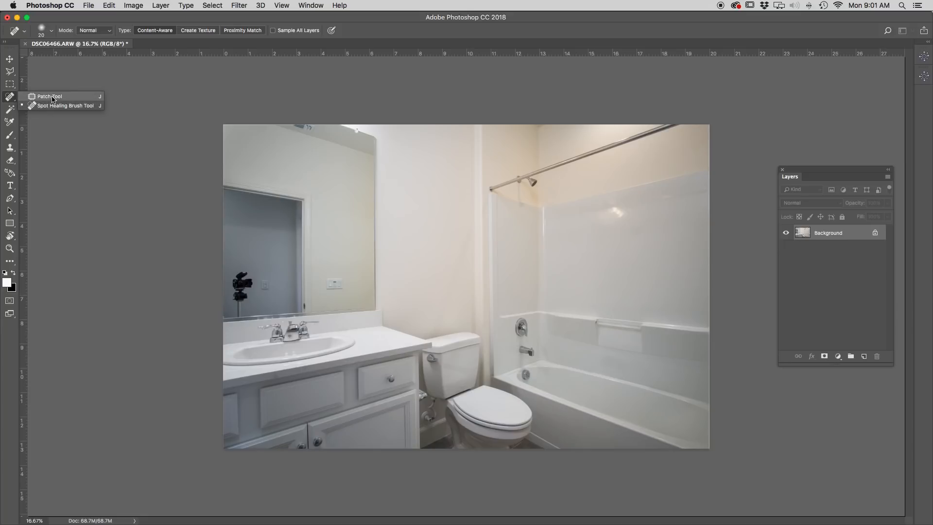
pyautogui.click(53, 100)
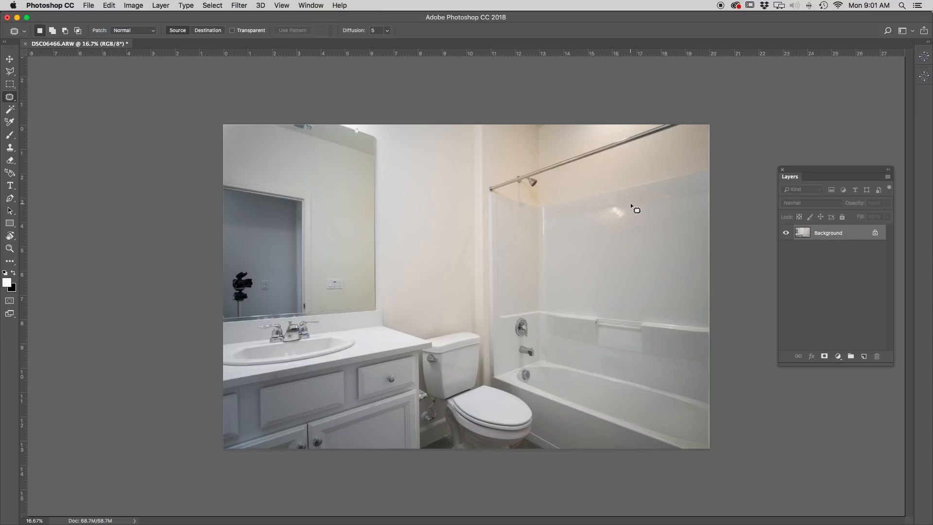
pyautogui.moveTo(597, 209)
pyautogui.mouseDown()
pyautogui.moveTo(608, 227)
pyautogui.moveTo(627, 228)
pyautogui.moveTo(630, 205)
pyautogui.mouseUp()
pyautogui.moveTo(617, 210); pyautogui.dragTo(668, 209)
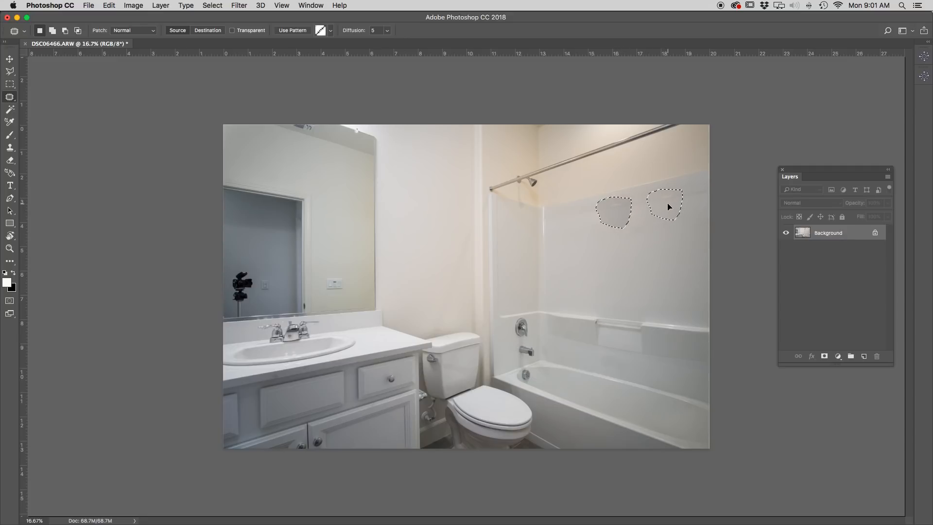
pyautogui.moveTo(668, 204); pyautogui.dragTo(667, 204)
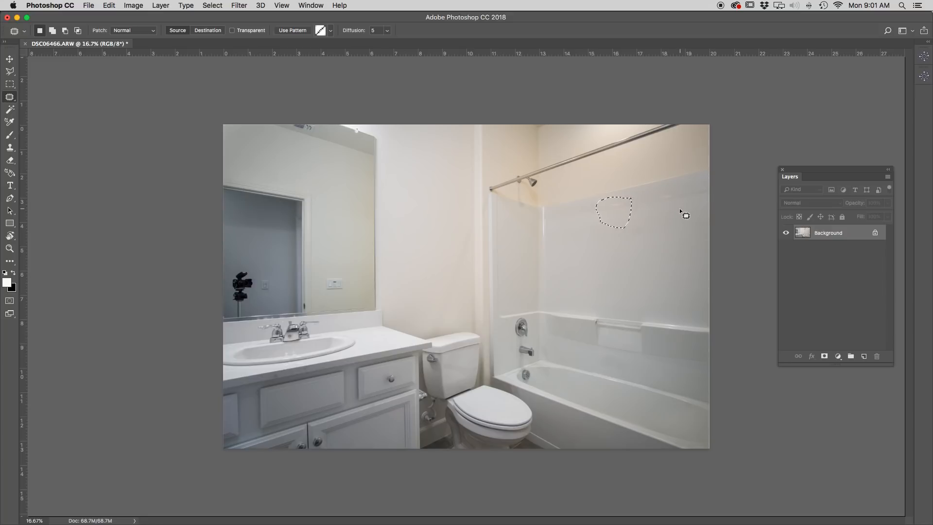
pyautogui.press('super+d')
# Step: Outline the camera and tripod reflection in the mirror with a Polygonal Lasso selection
pyautogui.press('super+equal')
pyautogui.press('super+equal')
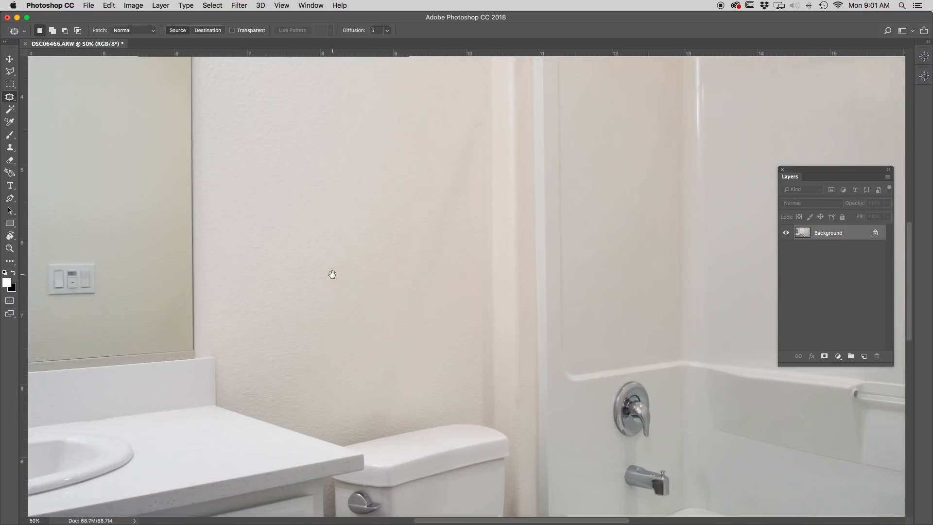
pyautogui.press('super+equal')
pyautogui.moveTo(334, 273); pyautogui.dragTo(605, 264)
pyautogui.press('super+r')
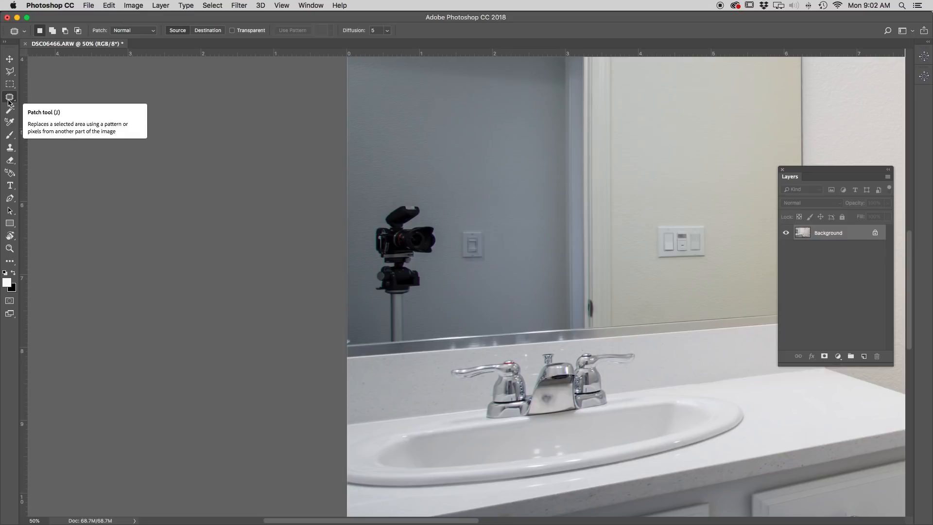
pyautogui.click(10, 73)
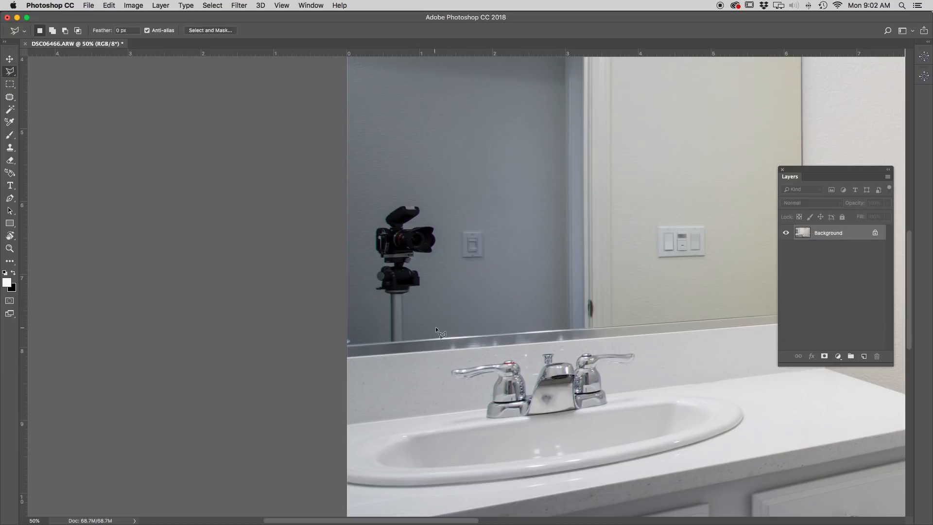
pyautogui.click(423, 339)
pyautogui.click(370, 343)
pyautogui.click(445, 214)
pyautogui.click(425, 339)
# Step: Try to patch the selected camera and tripod reflection with the blank wall above it
pyautogui.click(9, 97)
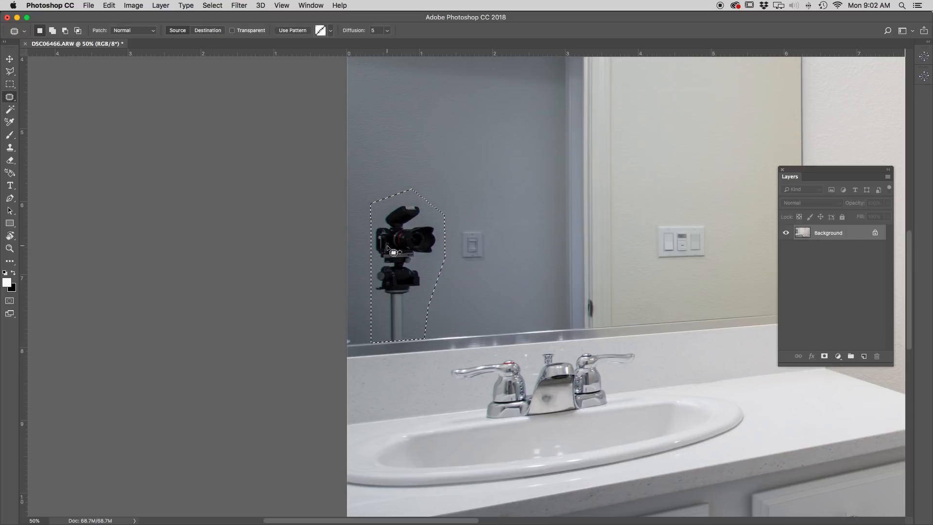
pyautogui.moveTo(389, 250); pyautogui.dragTo(387, 87)
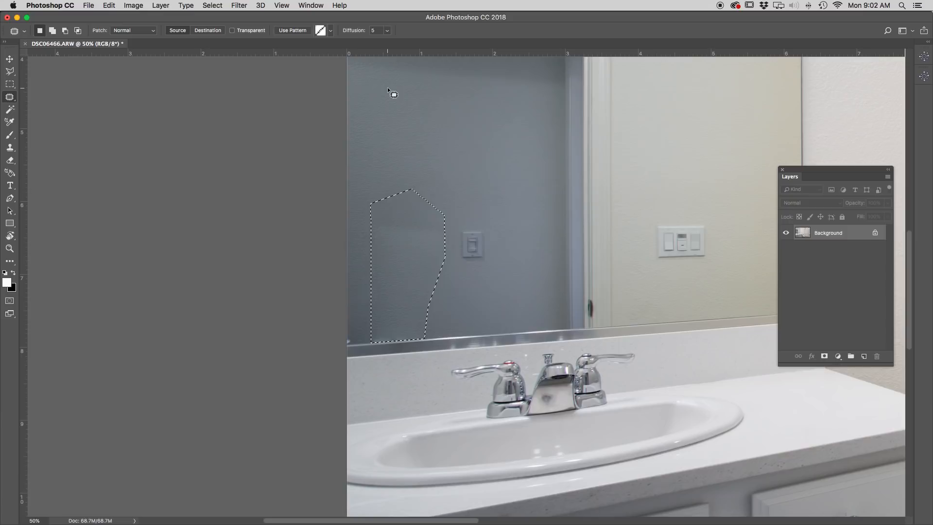
pyautogui.press('super+minus')
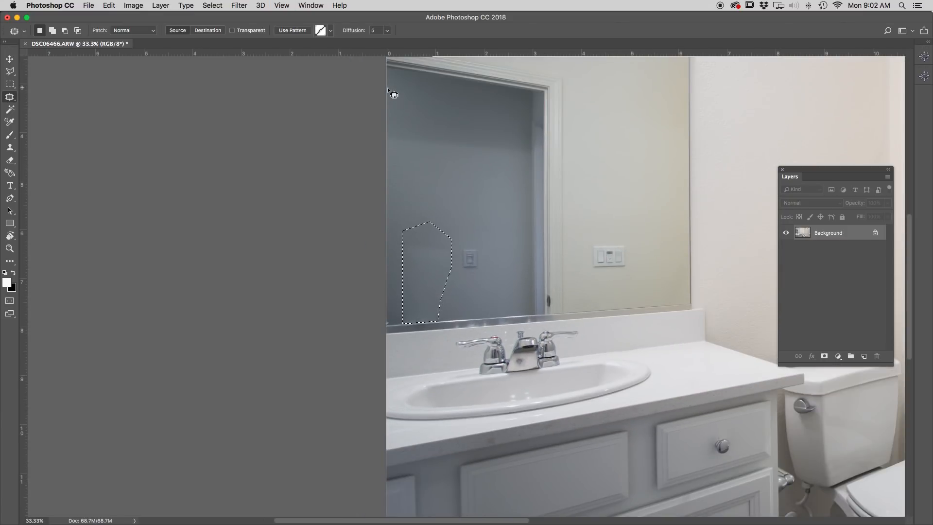
pyautogui.press('super+d')
pyautogui.press('alt+super+z')
pyautogui.press('alt+super+z')
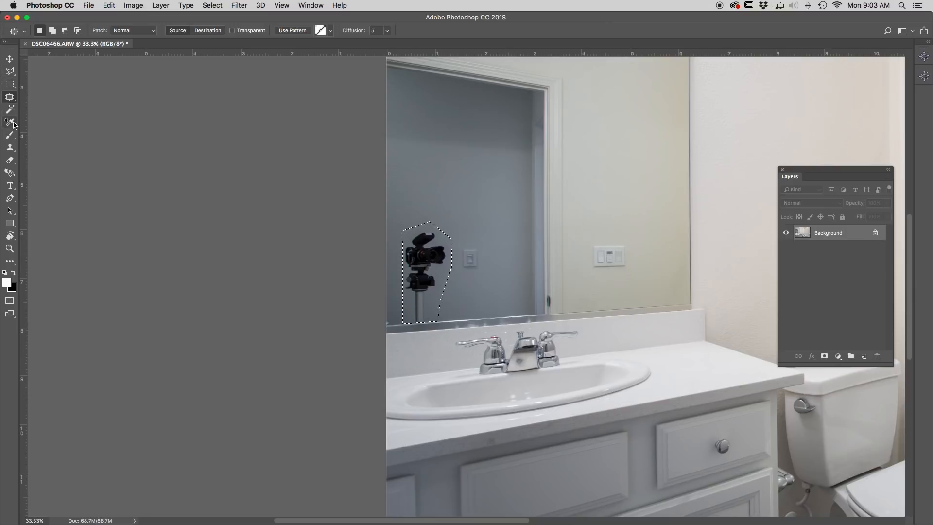
# Step: Clone nearby wall over the tripod and lower part of the camera within the selection, using the Clone Stamp
pyautogui.click(11, 150)
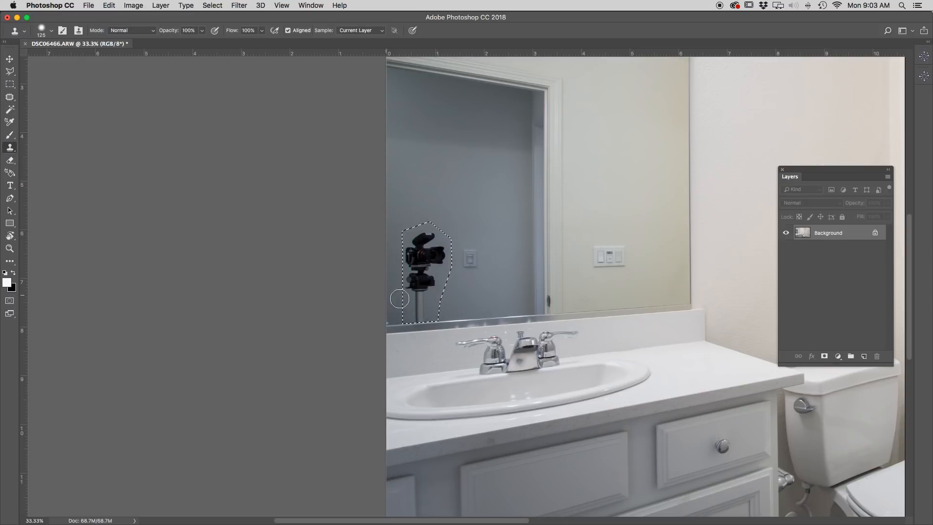
pyautogui.click(474, 301)
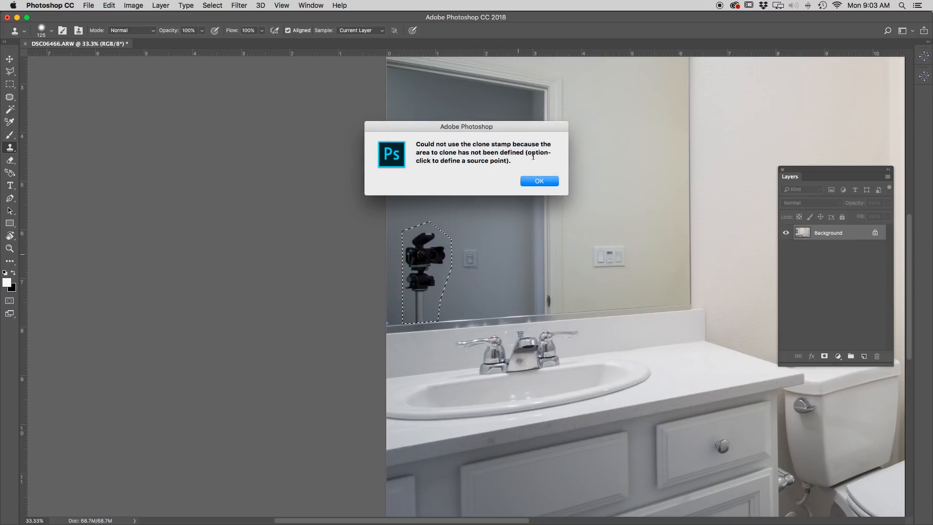
pyautogui.click(539, 182)
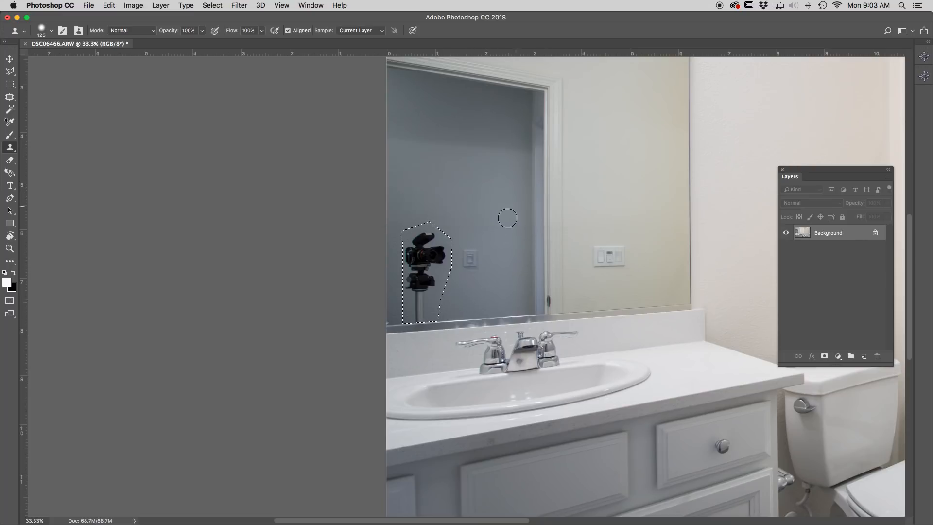
pyautogui.keyDown('alt'); pyautogui.click(461, 305); pyautogui.keyUp('alt')
pyautogui.moveTo(438, 306)
pyautogui.mouseDown()
pyautogui.moveTo(417, 308)
pyautogui.moveTo(420, 288)
pyautogui.moveTo(433, 297)
pyautogui.moveTo(426, 266)
pyautogui.moveTo(428, 282)
pyautogui.moveTo(438, 279)
pyautogui.moveTo(409, 311)
pyautogui.moveTo(433, 311)
pyautogui.mouseUp()
pyautogui.keyDown('alt'); pyautogui.click(464, 294); pyautogui.keyUp('alt')
pyautogui.keyDown('alt'); pyautogui.click(455, 308); pyautogui.keyUp('alt')
pyautogui.click(437, 310)
pyautogui.keyDown('alt'); pyautogui.click(462, 301); pyautogui.keyUp('alt')
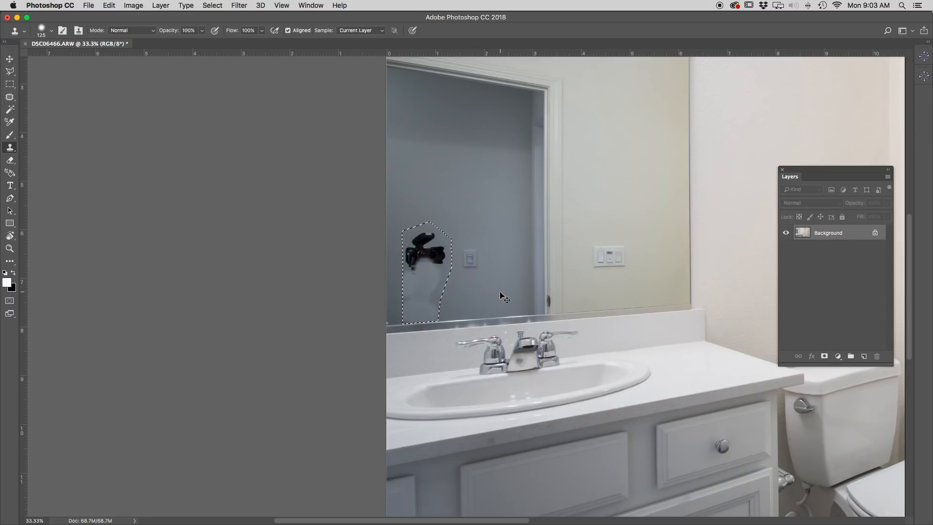
# Step: Patch the rest of the camera reflection with the clean wall beyond the light switch and clear the selection
pyautogui.press('super+equal')
pyautogui.press('super+equal')
pyautogui.press('super+equal')
pyautogui.scroll(-2, 500, 292)
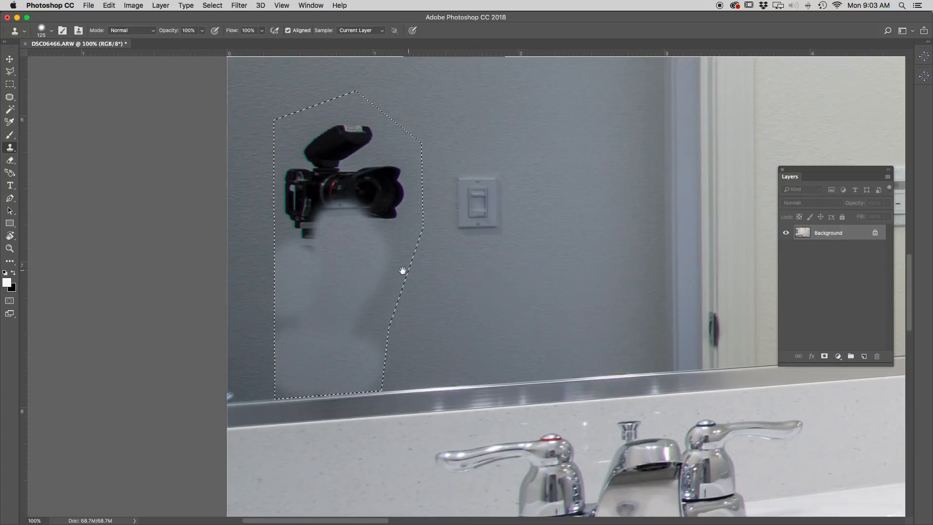
pyautogui.hscroll(-4, 500, 232)
pyautogui.moveTo(466, 256)
pyautogui.mouseDown()
pyautogui.moveTo(463, 281)
pyautogui.moveTo(415, 344)
pyautogui.moveTo(397, 341)
pyautogui.mouseUp()
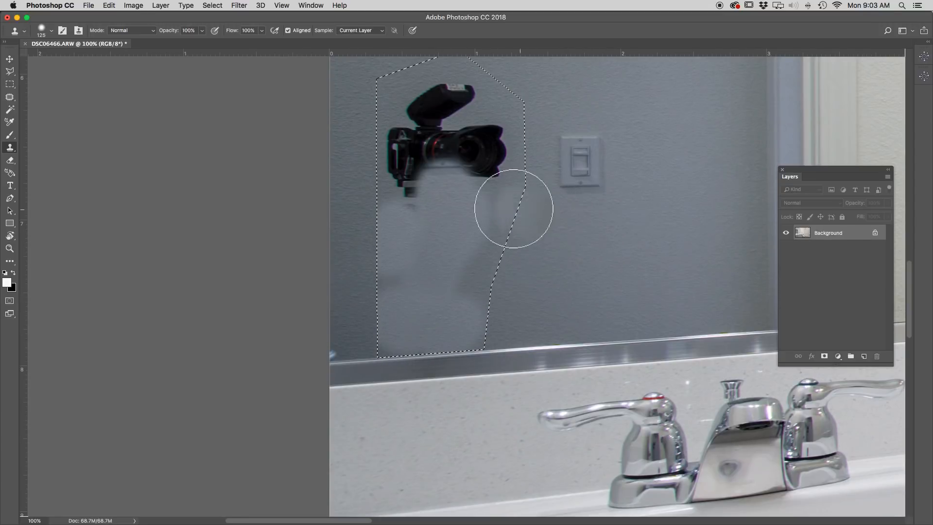
pyautogui.click(10, 100)
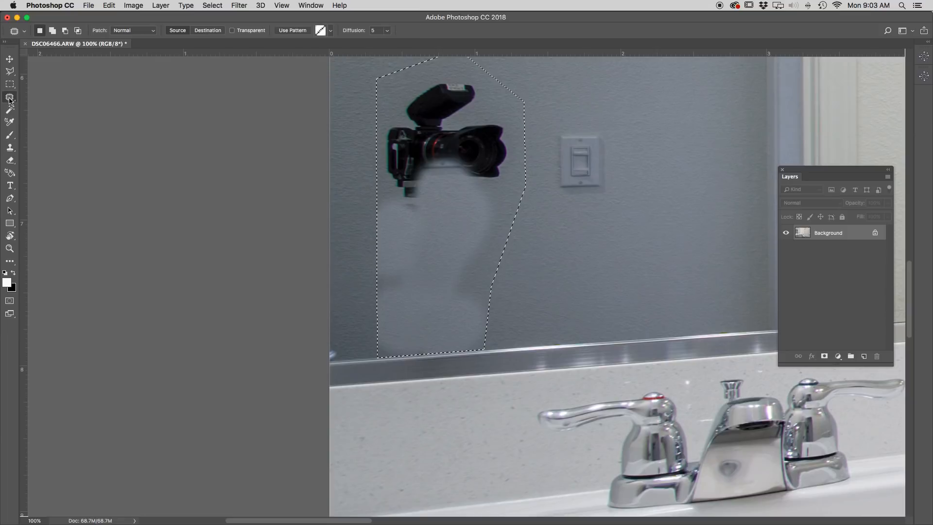
pyautogui.moveTo(469, 228); pyautogui.dragTo(671, 191)
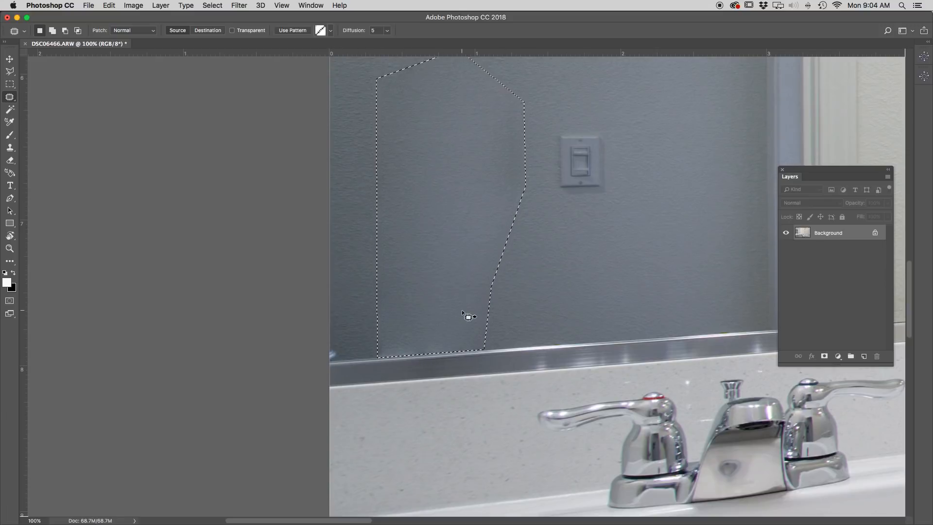
pyautogui.press('super+d')
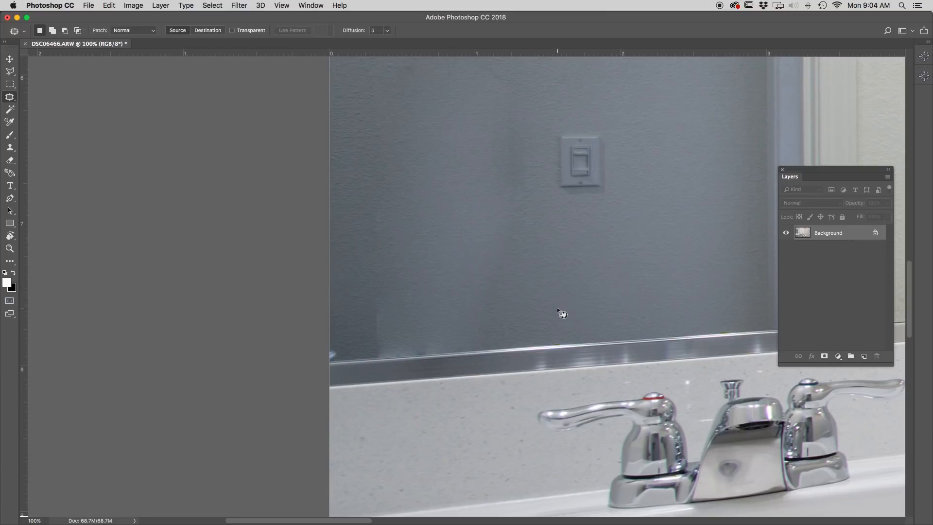
# Step: Retouch the mirror's lower metal edge below the removed tripod with the Clone Stamp at size 70, undoing bad strokes
pyautogui.click(9, 147)
pyautogui.click(479, 382)
pyautogui.press('super+z')
pyautogui.press('[')
pyautogui.press('[')
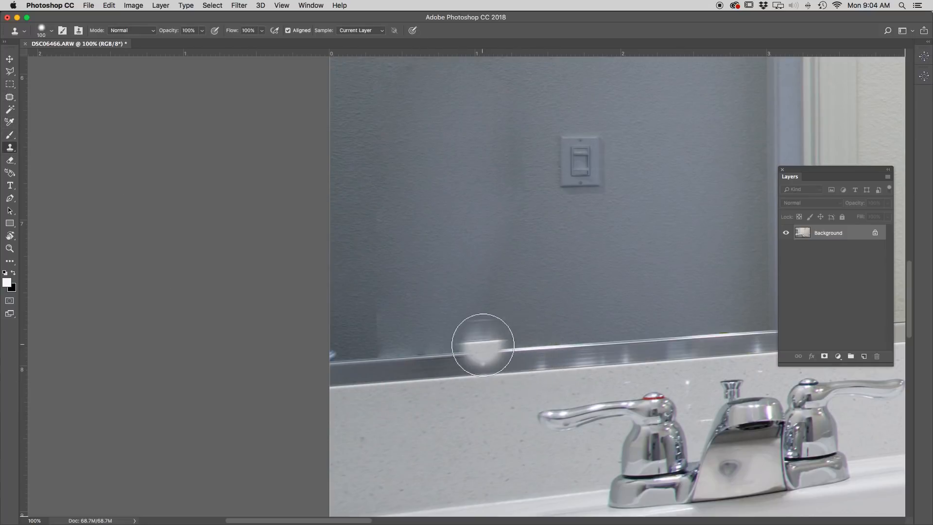
pyautogui.press('[')
pyautogui.press('[')
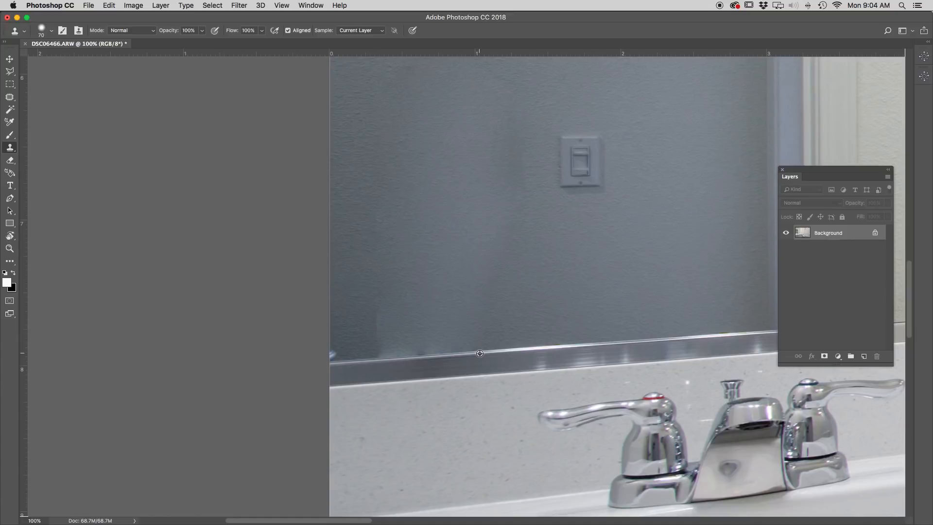
pyautogui.keyDown('alt'); pyautogui.click(480, 354); pyautogui.keyUp('alt')
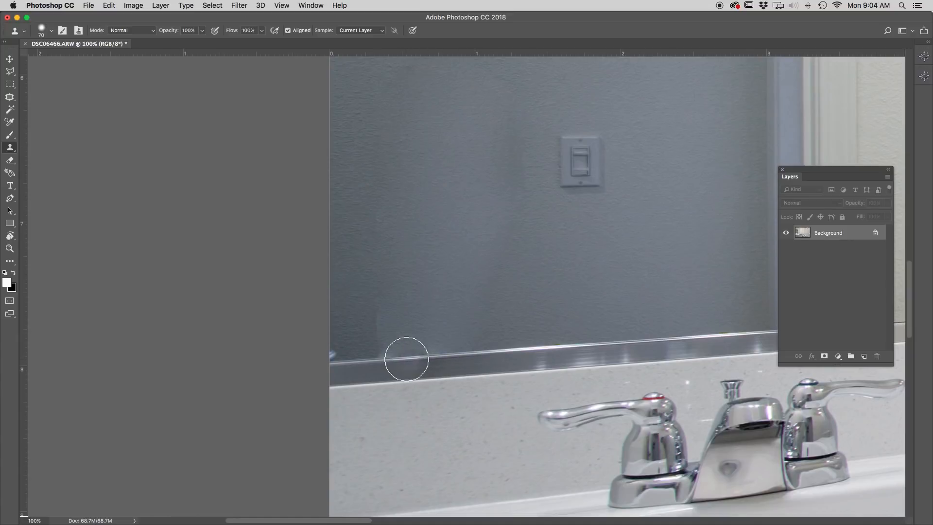
pyautogui.moveTo(406, 358)
pyautogui.mouseDown()
pyautogui.moveTo(386, 361)
pyautogui.moveTo(490, 350)
pyautogui.moveTo(421, 350)
pyautogui.mouseUp()
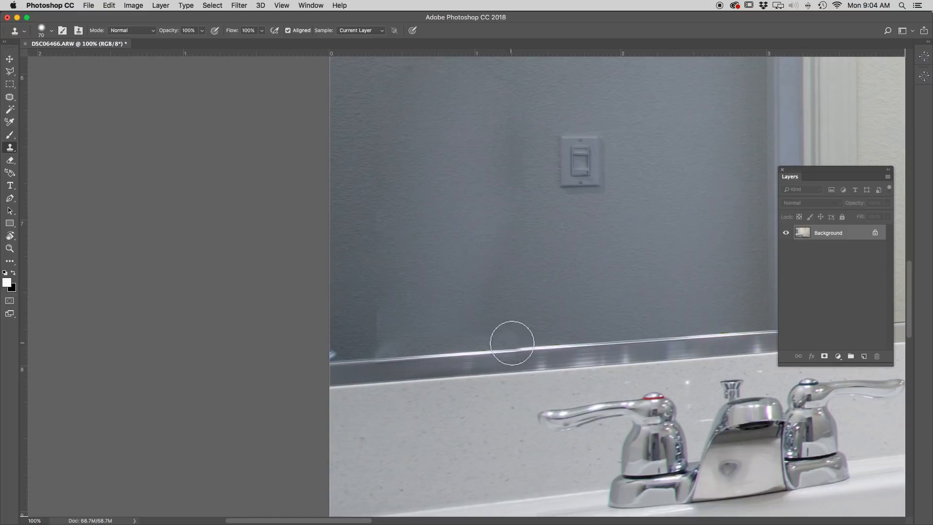
pyautogui.press('super+z')
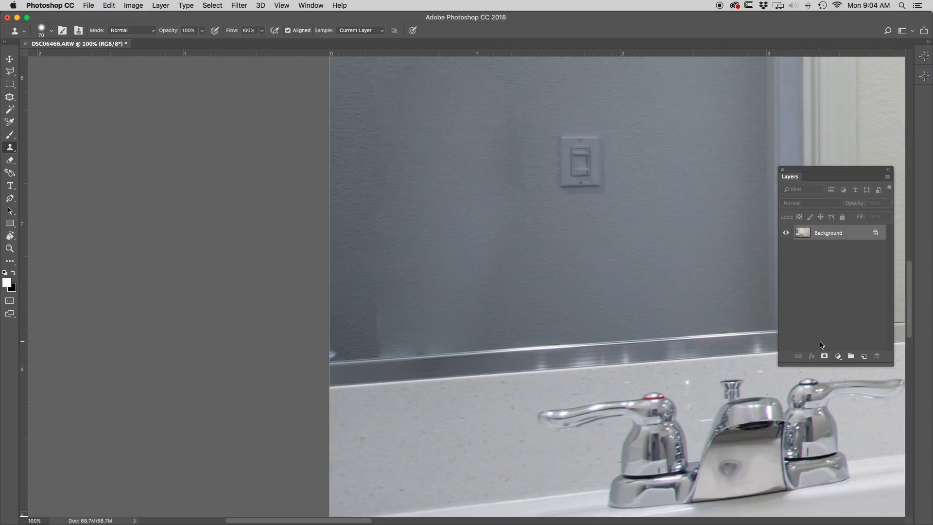
# Step: Patch the leftover seam in the mirror's lower-left corner with smoother wall texture
pyautogui.click(13, 99)
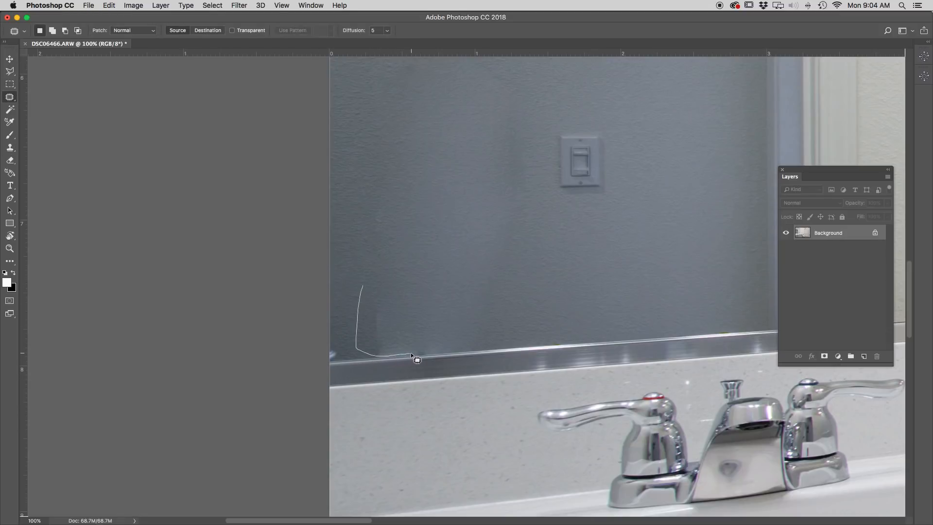
pyautogui.moveTo(421, 301)
pyautogui.mouseDown()
pyautogui.moveTo(365, 286)
pyautogui.moveTo(624, 268)
pyautogui.mouseUp()
pyautogui.press('super+d')
pyautogui.moveTo(337, 362)
pyautogui.mouseDown()
pyautogui.moveTo(323, 360)
pyautogui.moveTo(325, 336)
pyautogui.moveTo(364, 314)
pyautogui.mouseUp()
pyautogui.moveTo(426, 304); pyautogui.dragTo(425, 302)
# Step: Patch the dark streak left of the light switch in the mirror reflection and clear the selection
pyautogui.moveTo(483, 87)
pyautogui.mouseDown()
pyautogui.moveTo(532, 129)
pyautogui.moveTo(533, 204)
pyautogui.mouseUp()
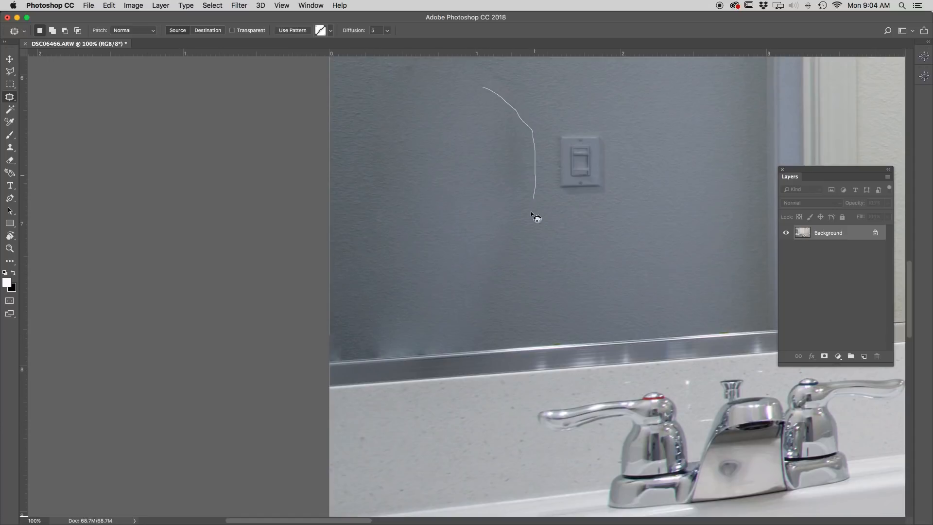
pyautogui.moveTo(482, 81); pyautogui.dragTo(481, 83)
pyautogui.moveTo(247, 267)
pyautogui.mouseDown()
pyautogui.moveTo(263, 306)
pyautogui.moveTo(232, 313)
pyautogui.moveTo(230, 275)
pyautogui.moveTo(243, 268)
pyautogui.moveTo(314, 282)
pyautogui.mouseUp()
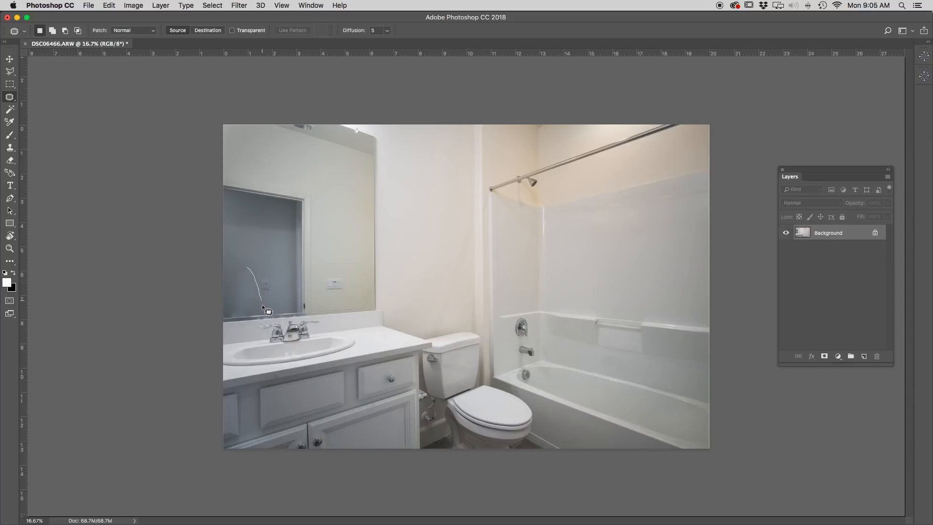
pyautogui.hotkey('ctrl', 'd')
# Step: Save and close the retouched image, switch to Lightroom, and set the blended photo's Temp to +6
pyautogui.press('super+s')
pyautogui.press('super+w')
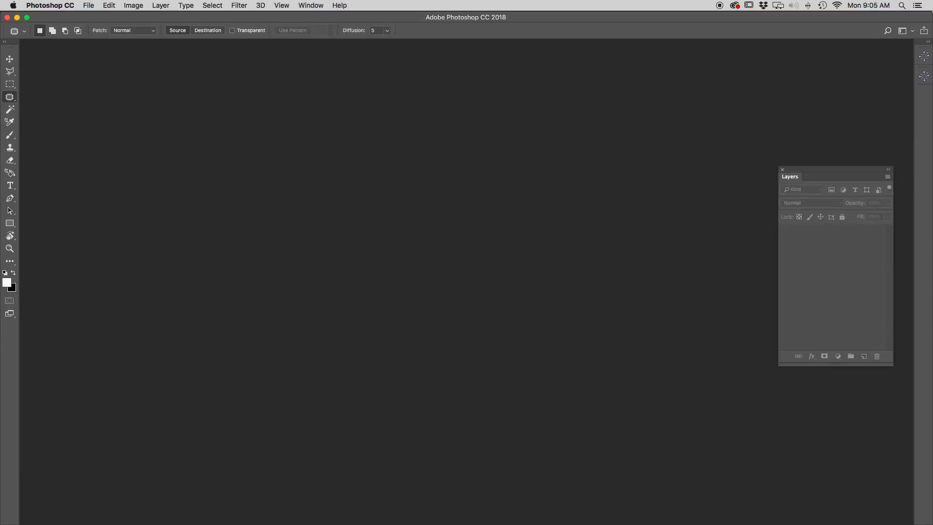
pyautogui.press('super+Tab')
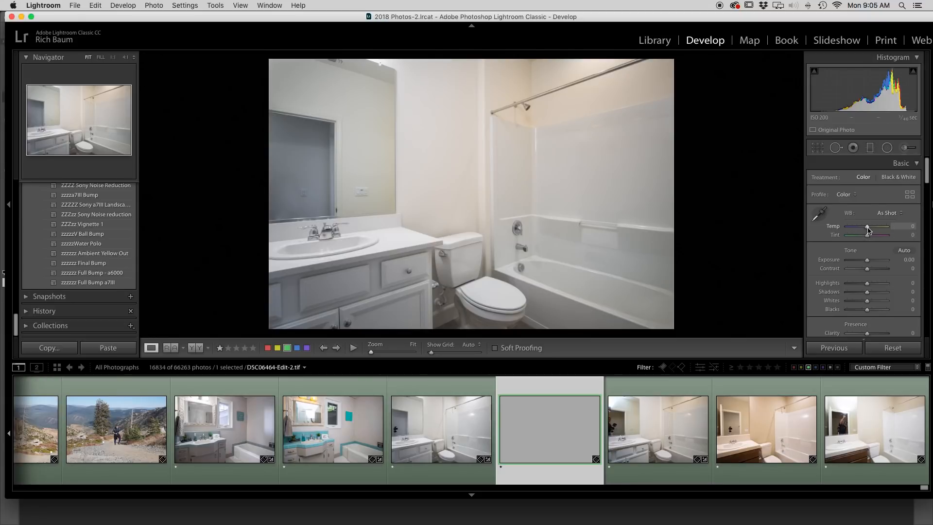
pyautogui.moveTo(868, 230); pyautogui.dragTo(870, 230)
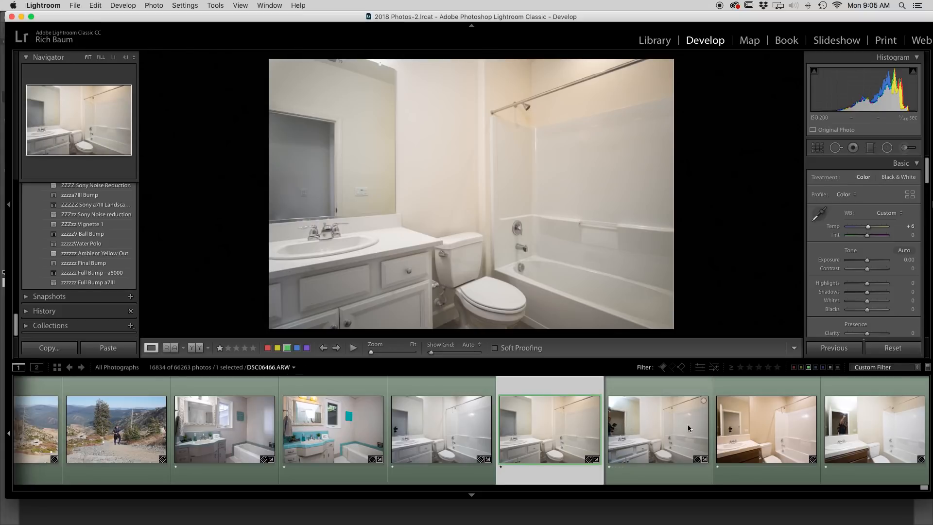
# Step: Compare the brown-vanity ambient photo DSC06511.ARW with its flash photo DSC06513.ARW, ending on the ambient one
pyautogui.click(749, 436)
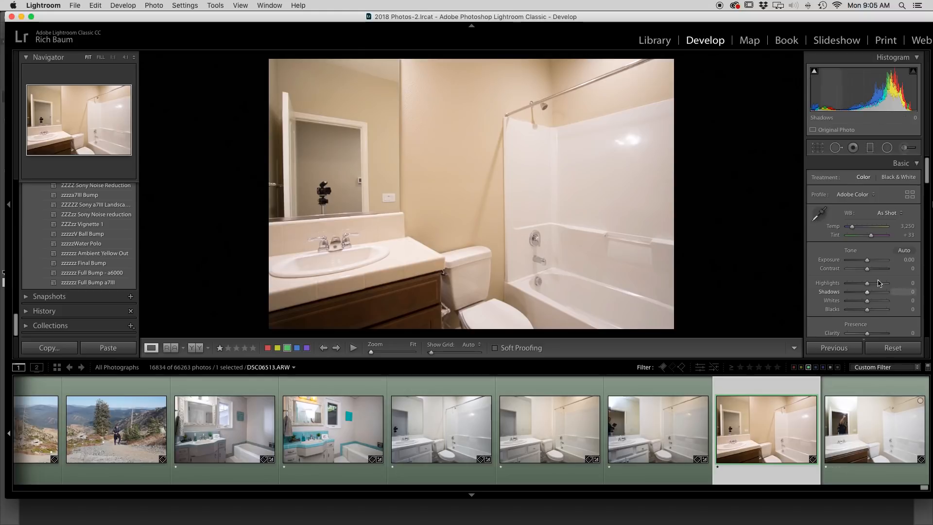
pyautogui.click(854, 444)
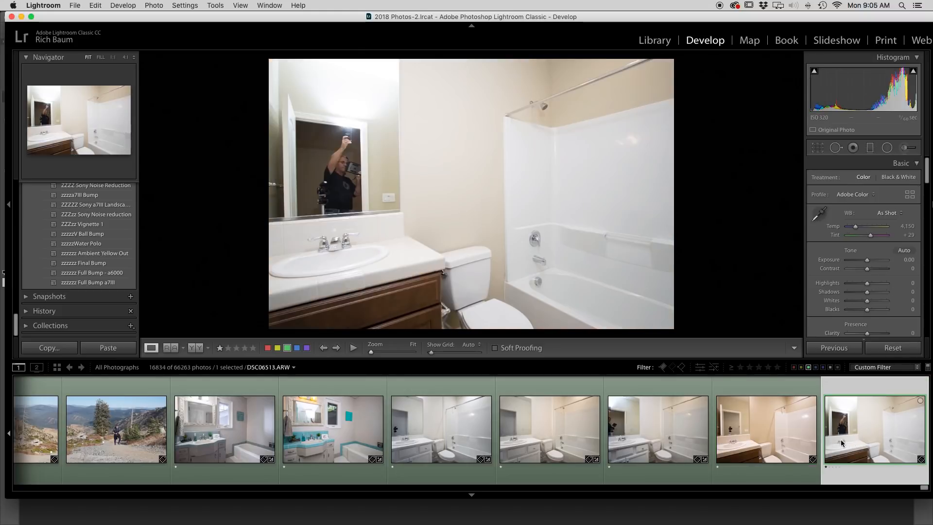
pyautogui.press('Left')
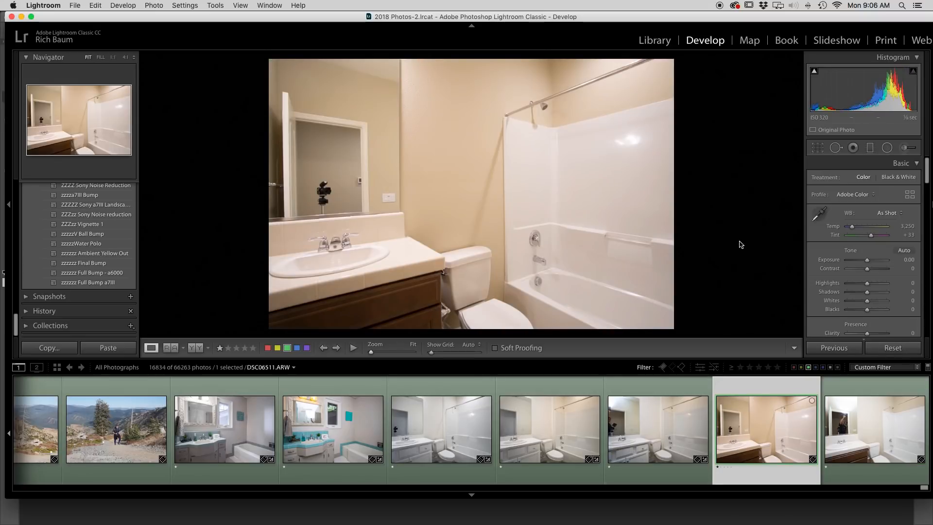
# Step: Apply the Full Bump a7III preset to both brown-vanity photos and set the flash photo's Exposure to −0.75
pyautogui.click(85, 284)
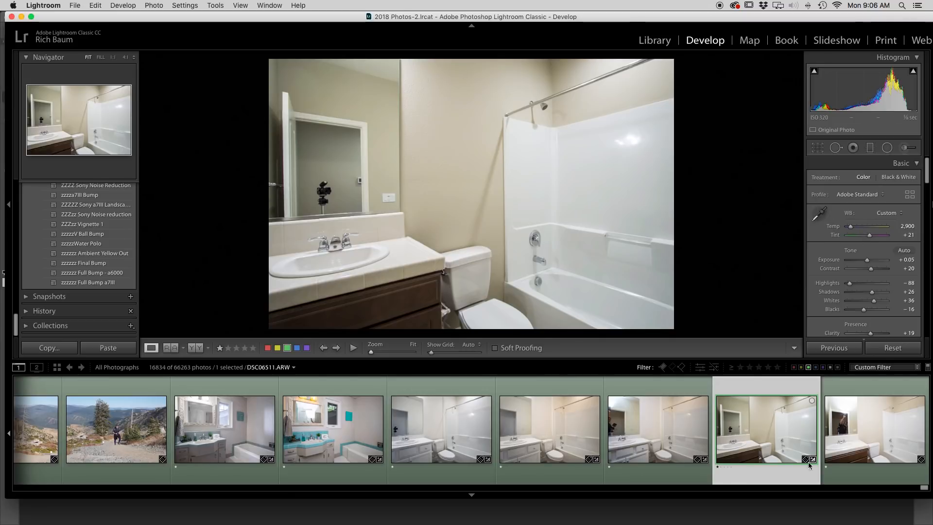
pyautogui.click(847, 432)
pyautogui.moveTo(866, 264); pyautogui.dragTo(866, 263)
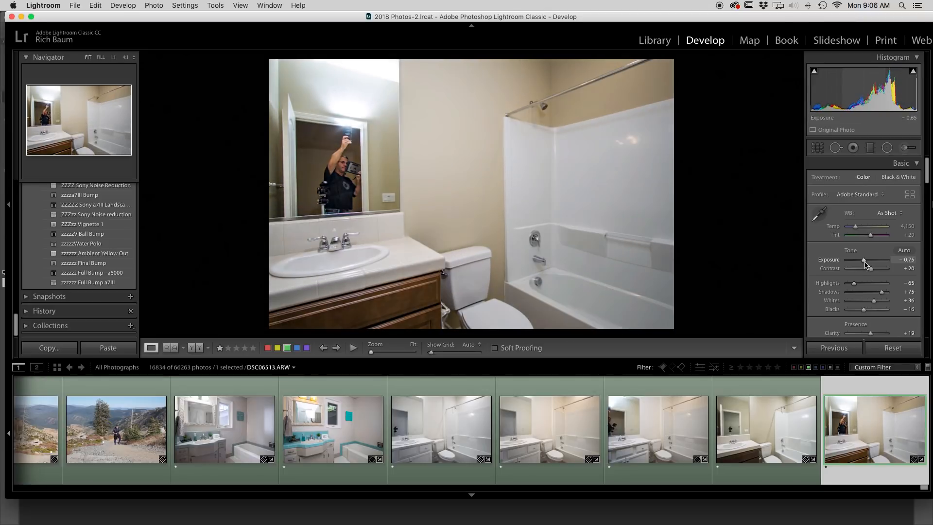
# Step: Select the ambient and flash photos DSC06511.ARW and DSC06513.ARW together and open them as layers in Photoshop
pyautogui.keyDown('super'); pyautogui.click(788, 424); pyautogui.keyUp('super')
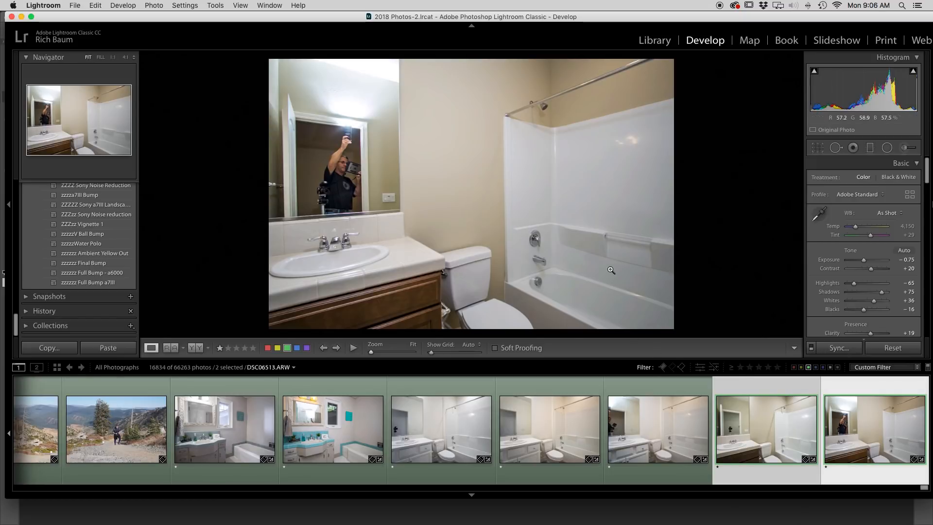
pyautogui.click(154, 6)
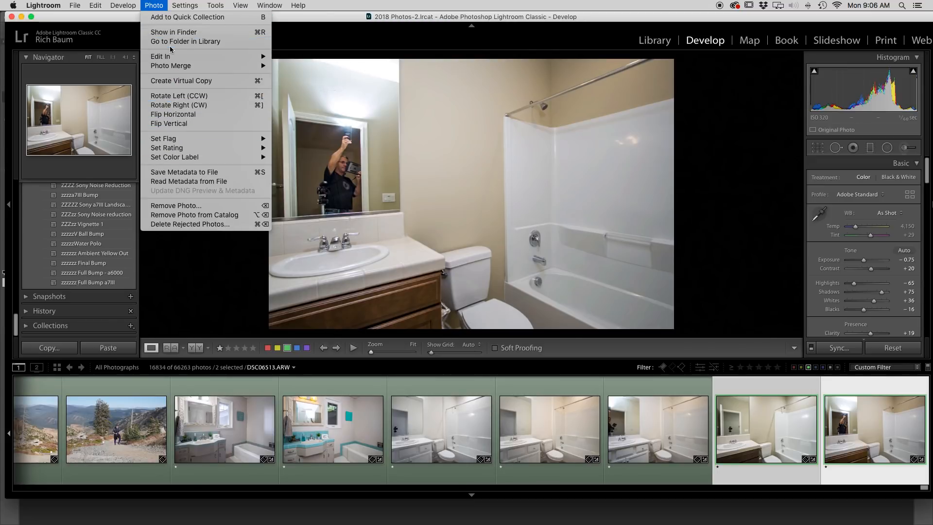
pyautogui.moveTo(171, 56)
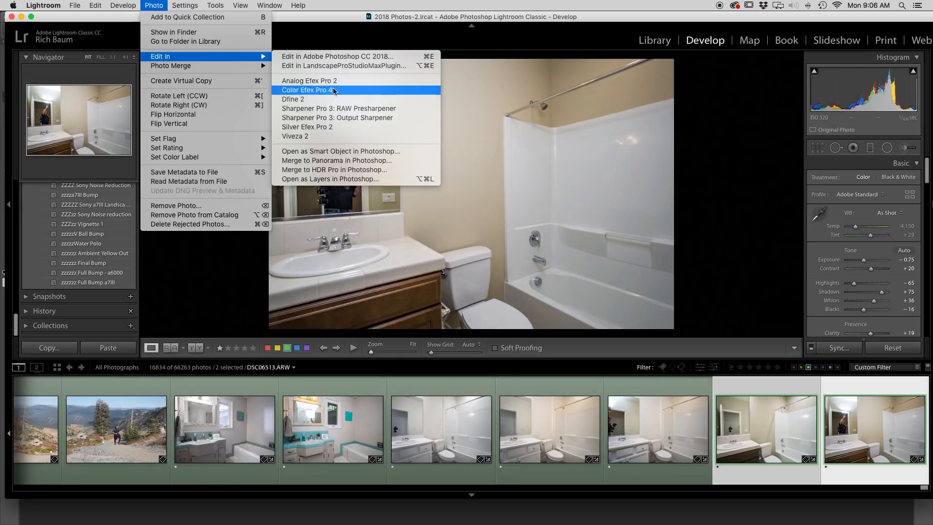
pyautogui.click(323, 179)
pyautogui.click(559, 190)
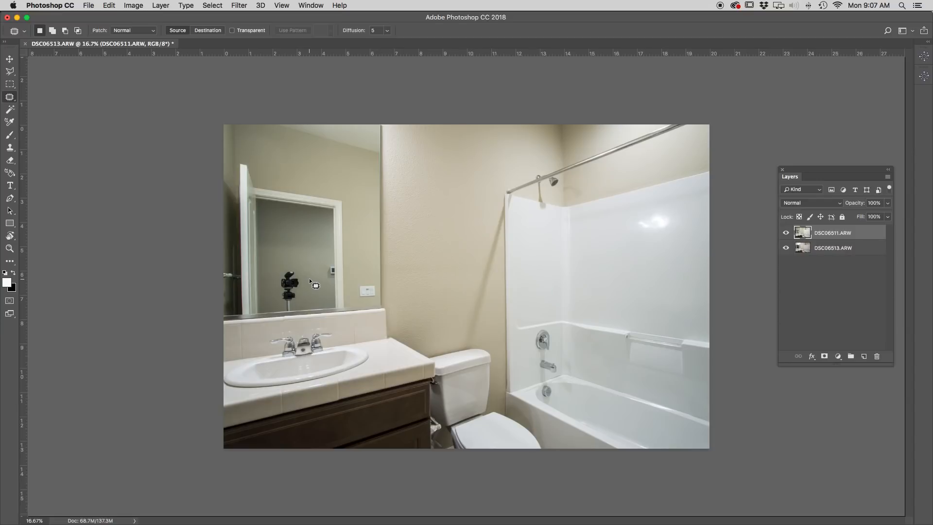
# Step: Auto-align the ambient and flash layers
pyautogui.keyDown('shift'); pyautogui.click(820, 249); pyautogui.keyUp('shift')
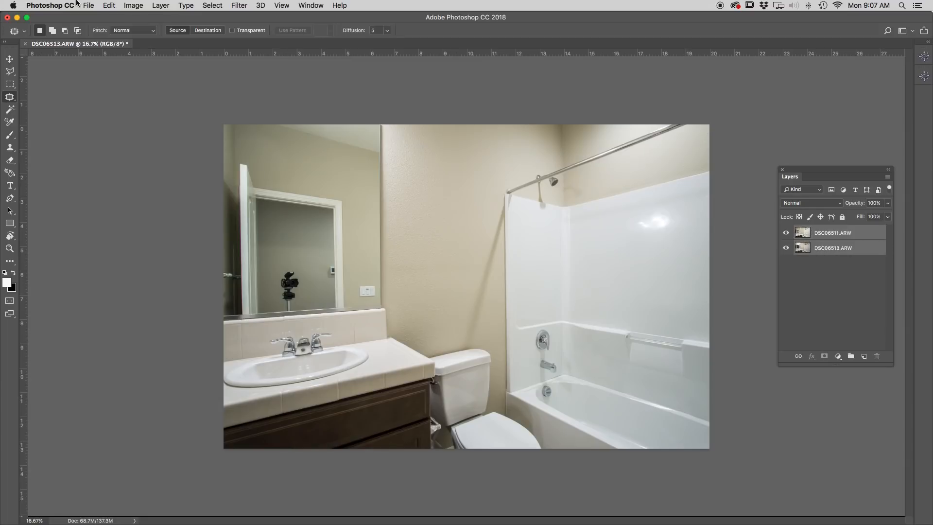
pyautogui.click(110, 6)
pyautogui.click(139, 231)
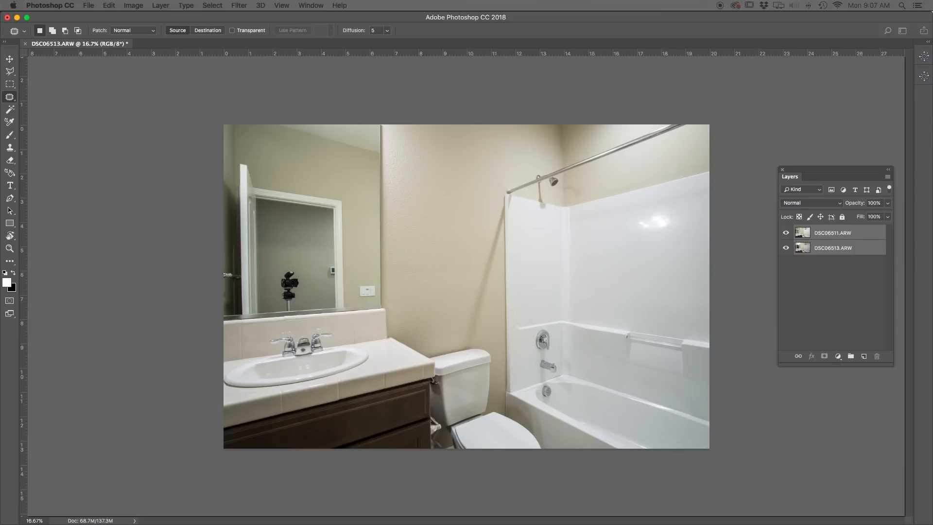
# Step: Add a black mask to the DSC06511.ARW layer and paint the ambient exposure in over the mirror, upper wall and shower with a 1700 px white brush
pyautogui.click(823, 237)
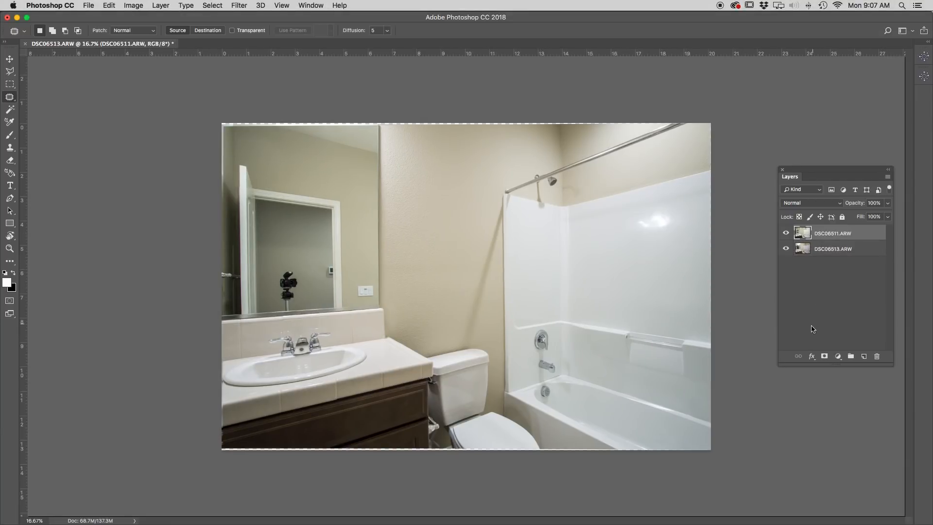
pyautogui.keyDown('alt'); pyautogui.click(825, 358); pyautogui.keyUp('alt')
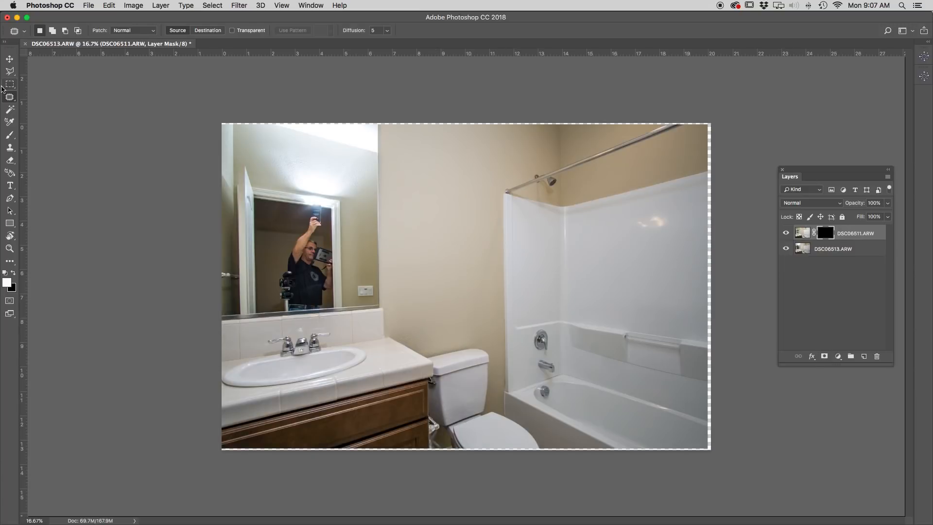
pyautogui.click(11, 137)
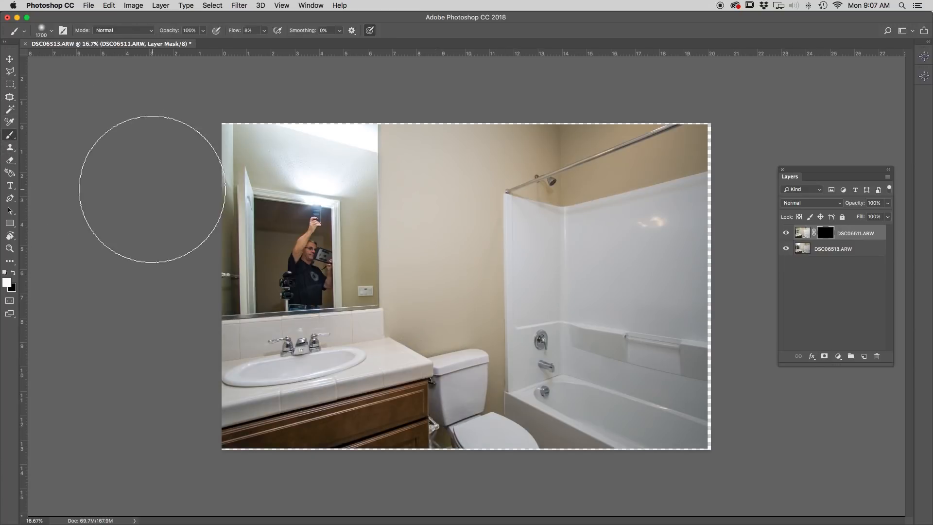
pyautogui.moveTo(226, 221)
pyautogui.mouseDown()
pyautogui.moveTo(355, 107)
pyautogui.moveTo(298, 135)
pyautogui.moveTo(258, 137)
pyautogui.moveTo(265, 145)
pyautogui.moveTo(367, 151)
pyautogui.moveTo(244, 228)
pyautogui.moveTo(246, 248)
pyautogui.moveTo(346, 250)
pyautogui.moveTo(343, 262)
pyautogui.moveTo(279, 273)
pyautogui.moveTo(373, 257)
pyautogui.moveTo(269, 270)
pyautogui.moveTo(341, 268)
pyautogui.moveTo(309, 266)
pyautogui.mouseUp()
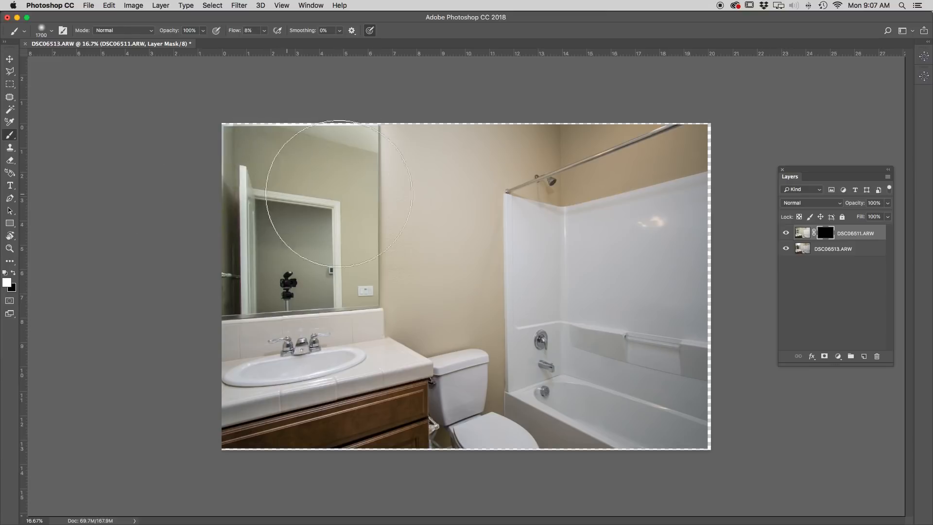
pyautogui.moveTo(357, 191)
pyautogui.mouseDown()
pyautogui.moveTo(239, 216)
pyautogui.moveTo(281, 203)
pyautogui.moveTo(291, 148)
pyautogui.mouseUp()
pyautogui.moveTo(683, 125)
pyautogui.mouseDown()
pyautogui.moveTo(659, 147)
pyautogui.moveTo(540, 140)
pyautogui.moveTo(657, 124)
pyautogui.moveTo(538, 246)
pyautogui.mouseUp()
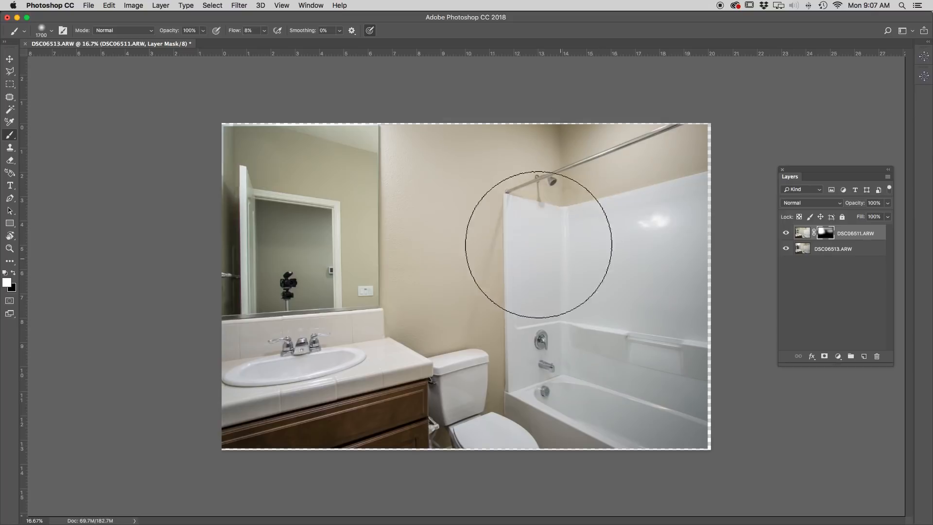
# Step: Reduce the brush to 1100 px and paint black on the mask to hide the shadow on the wall beside the shower
pyautogui.press('[')
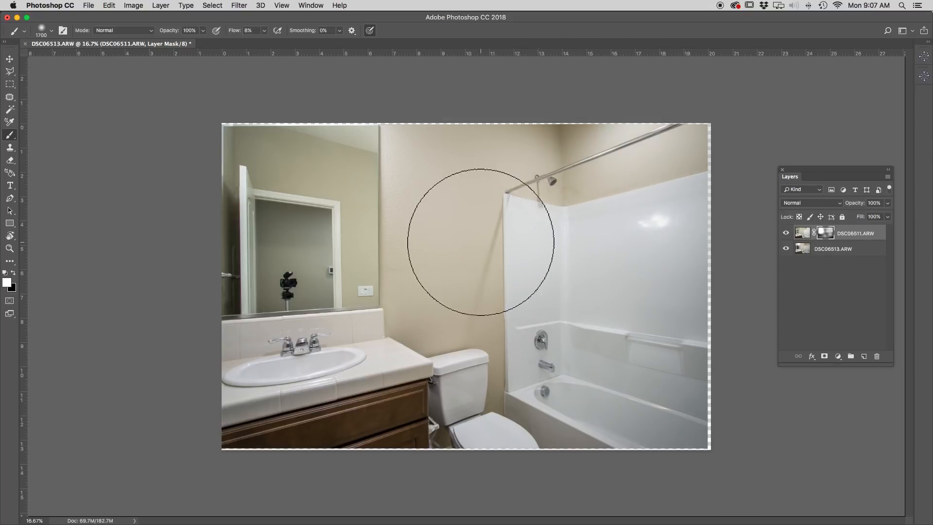
pyautogui.press('[')
pyautogui.press('[')
pyautogui.press('[')
pyautogui.press('[')
pyautogui.press('[')
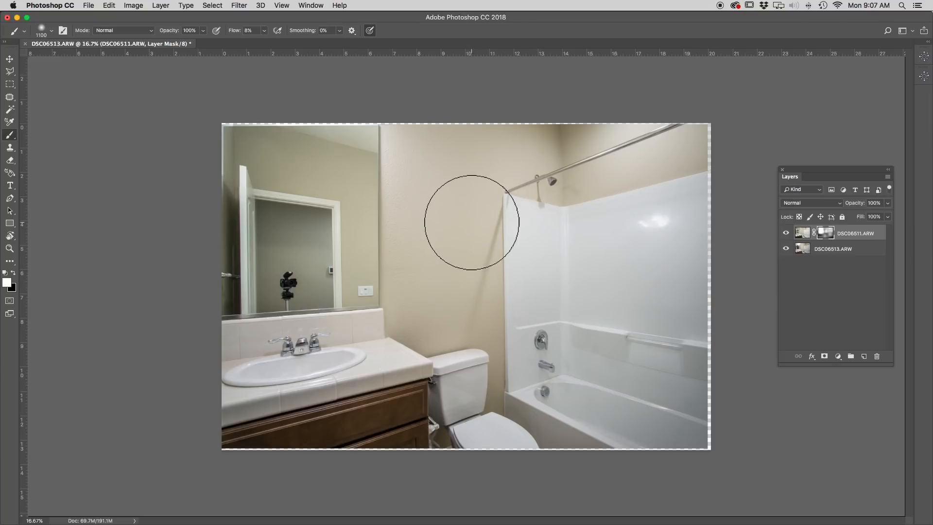
pyautogui.press('x')
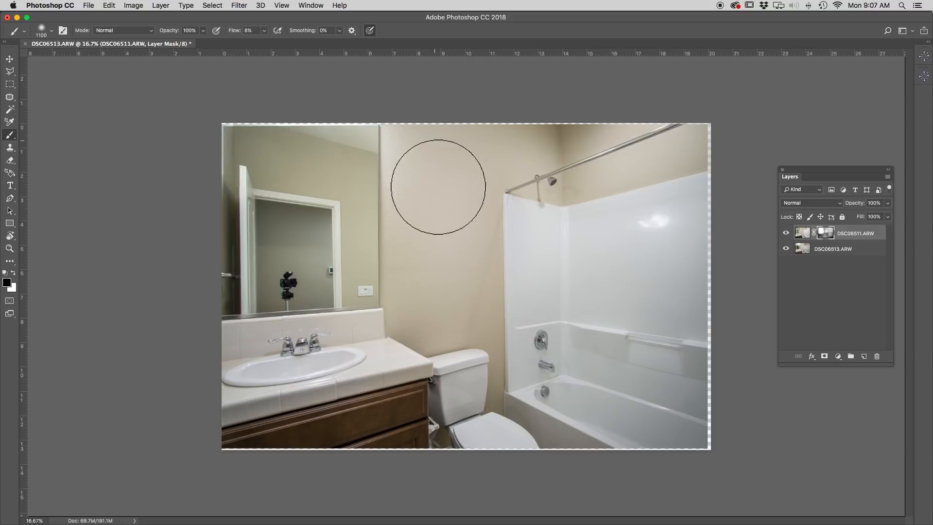
# Step: Flatten the image, patch the bright glare on the shower wall with clean surface, and clear the selection
pyautogui.click(160, 6)
pyautogui.click(177, 367)
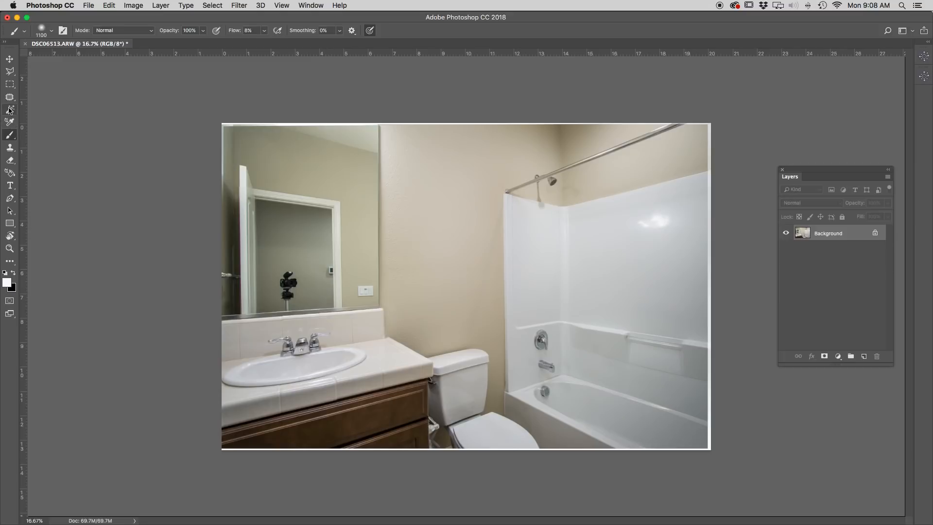
pyautogui.click(9, 97)
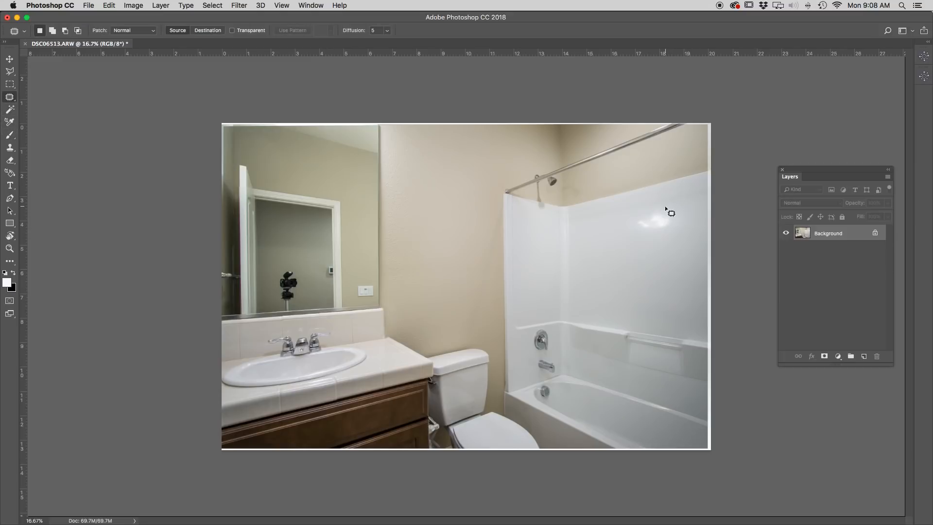
pyautogui.moveTo(646, 207)
pyautogui.mouseDown()
pyautogui.moveTo(631, 222)
pyautogui.moveTo(637, 236)
pyautogui.moveTo(675, 239)
pyautogui.mouseUp()
pyautogui.moveTo(672, 202); pyautogui.dragTo(610, 267)
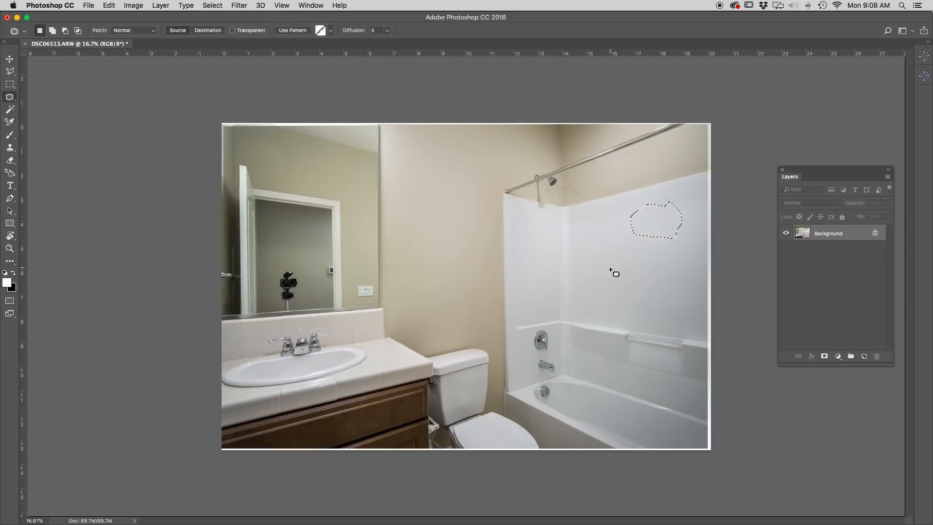
pyautogui.press('super+d')
# Step: Outline the camera and tripod reflected in the mirror with the Polygonal Lasso, patch them with plain wall texture, and deselect
pyautogui.press('super+equal')
pyautogui.press('super+equal')
pyautogui.press('super+equal')
pyautogui.press('super+equal')
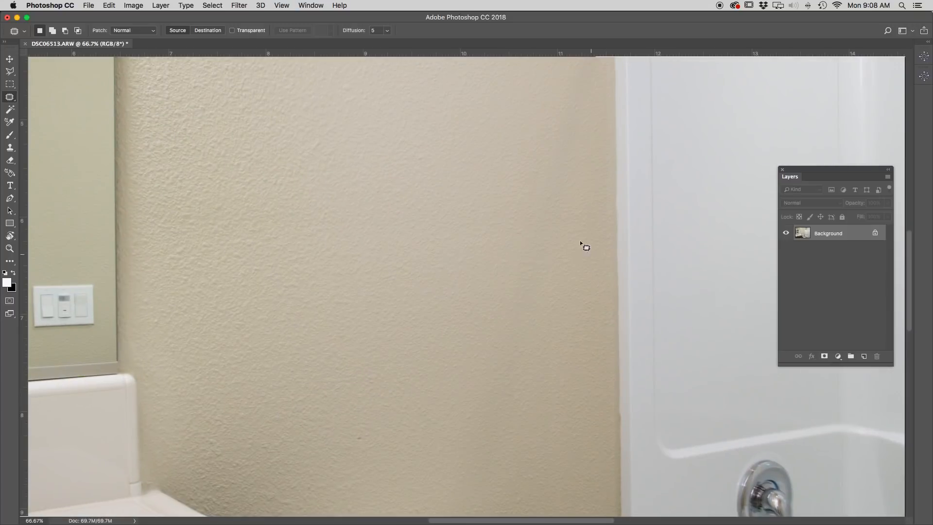
pyautogui.hscroll(-15, 387, 190)
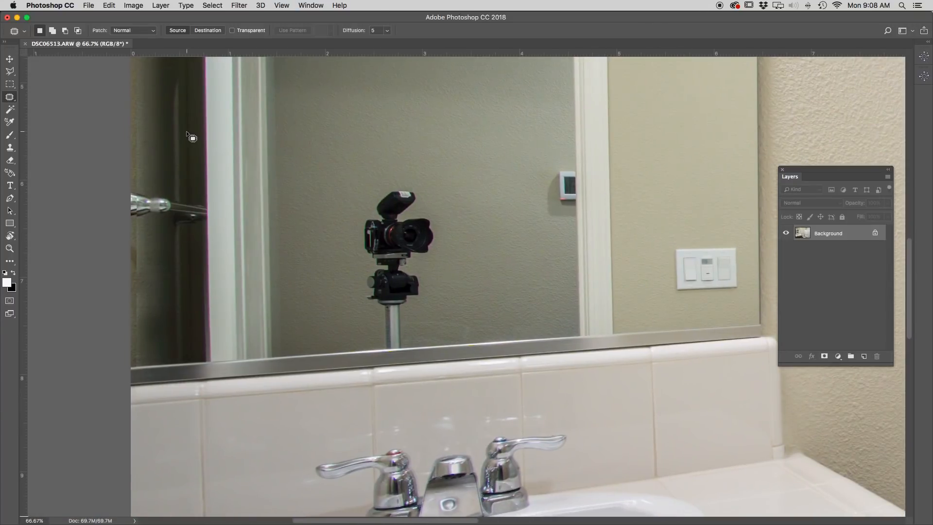
pyautogui.click(10, 71)
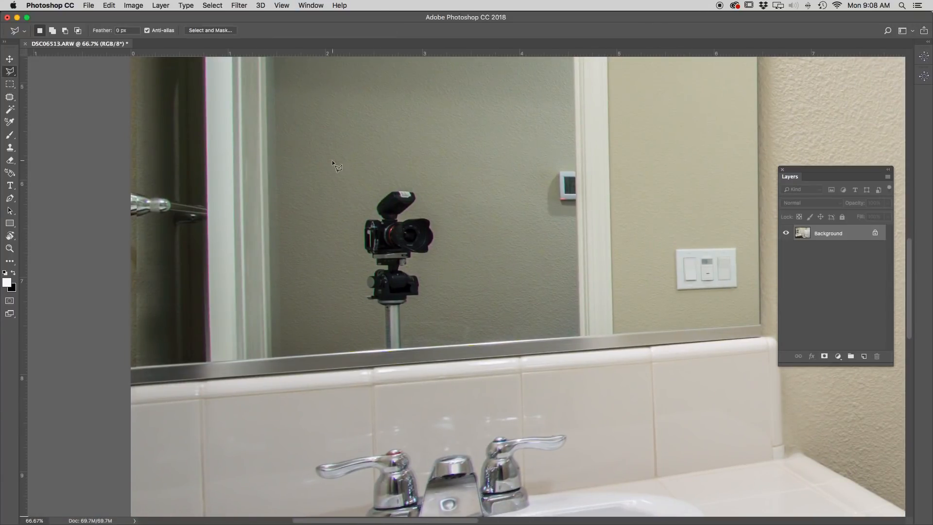
pyautogui.moveTo(439, 192)
pyautogui.mouseDown()
pyautogui.moveTo(429, 318)
pyautogui.moveTo(414, 347)
pyautogui.moveTo(376, 349)
pyautogui.moveTo(356, 303)
pyautogui.mouseUp()
pyautogui.moveTo(346, 264); pyautogui.dragTo(365, 181)
pyautogui.moveTo(397, 188); pyautogui.dragTo(398, 188)
pyautogui.click(10, 97)
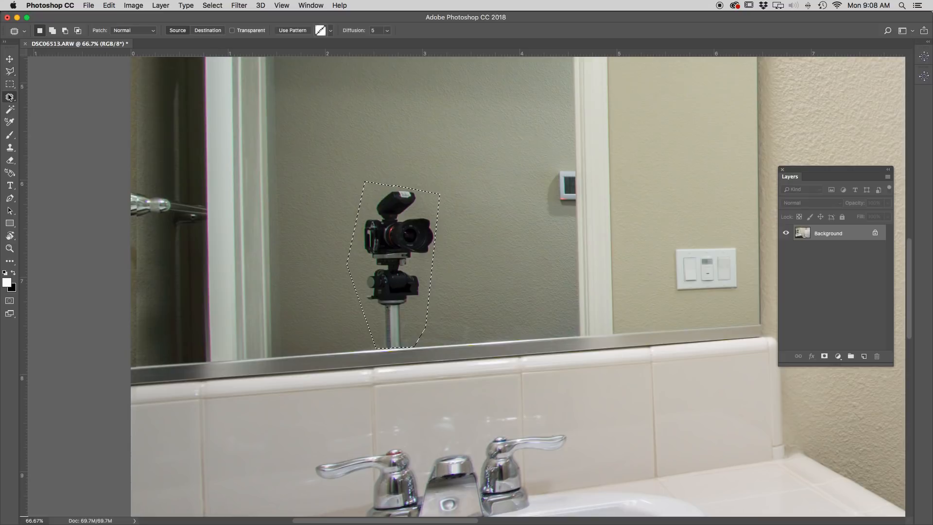
pyautogui.moveTo(381, 236); pyautogui.dragTo(459, 230)
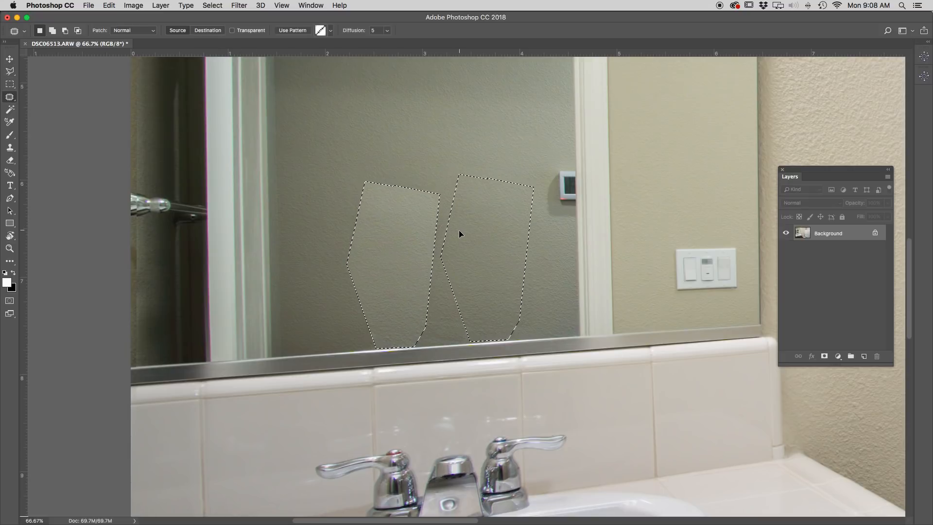
pyautogui.press('super+d')
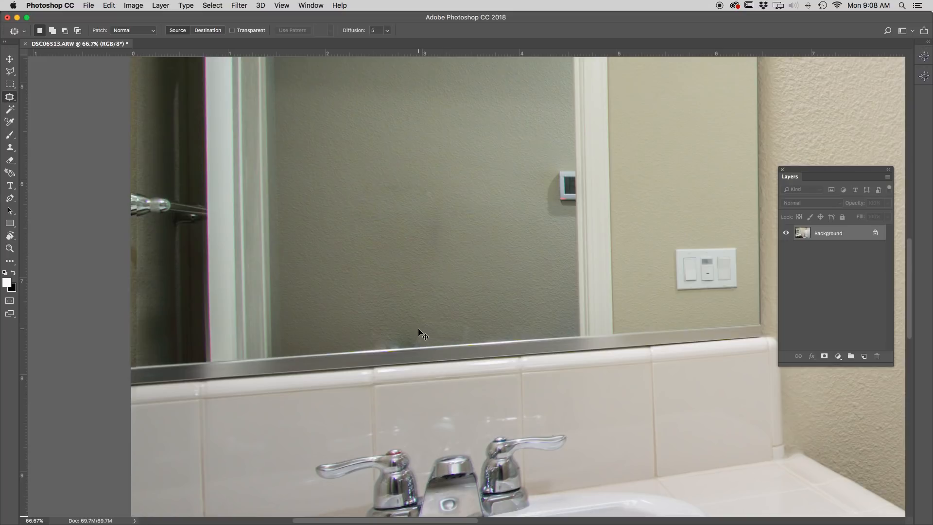
# Step: Save and close the retouched image, switch to Lightroom, and apply the Final Bump preset to the blended photo
pyautogui.press('super+minus')
pyautogui.press('super+minus')
pyautogui.press('super+minus')
pyautogui.press('super+minus')
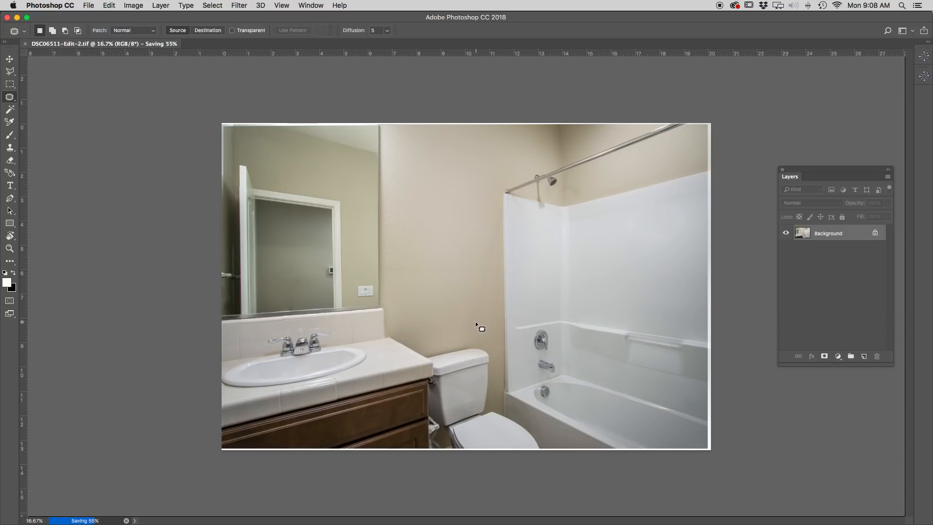
pyautogui.press('super+w')
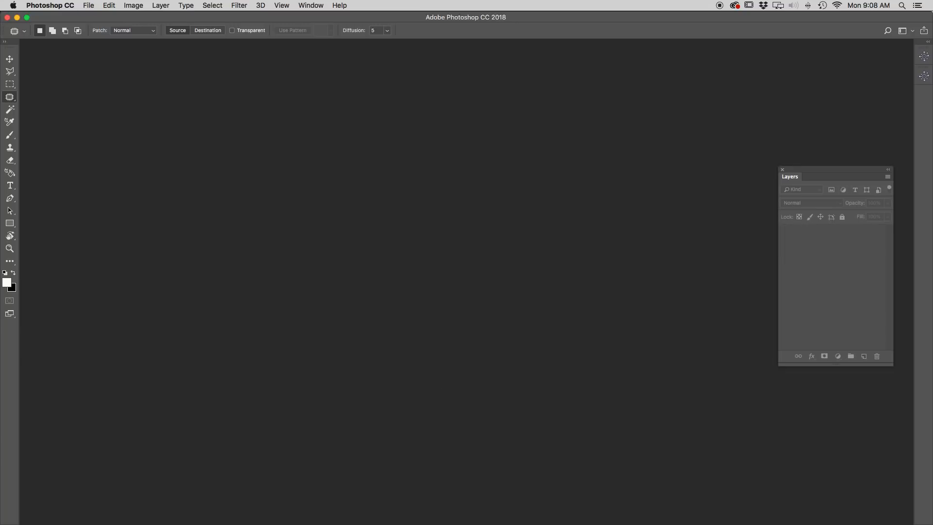
pyautogui.press('super+Tab')
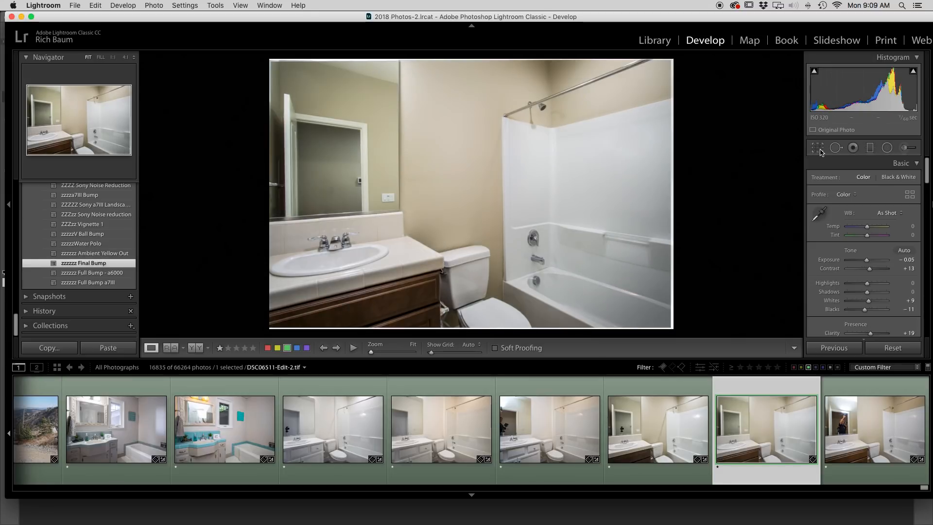
# Step: Crop the white alignment borders off all four edges of DSC06511-Edit-2.tif
pyautogui.click(816, 148)
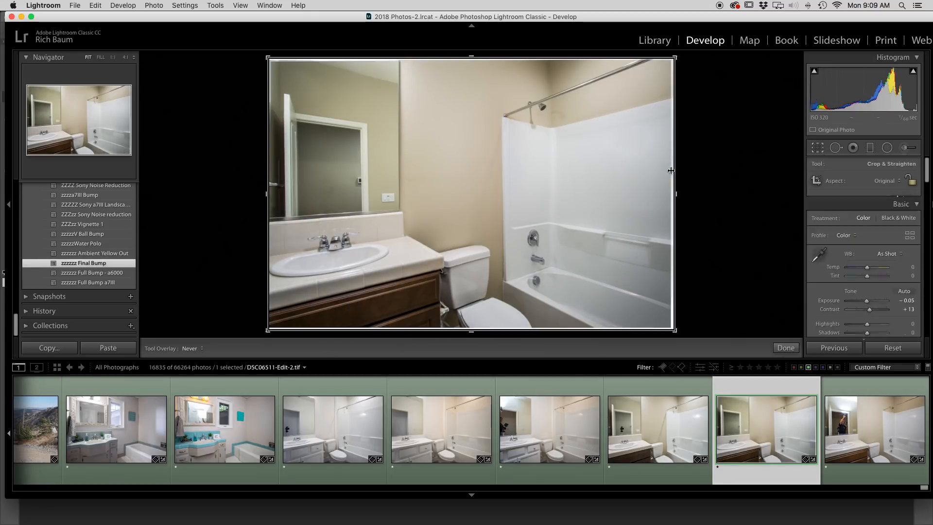
pyautogui.moveTo(675, 195); pyautogui.dragTo(672, 195)
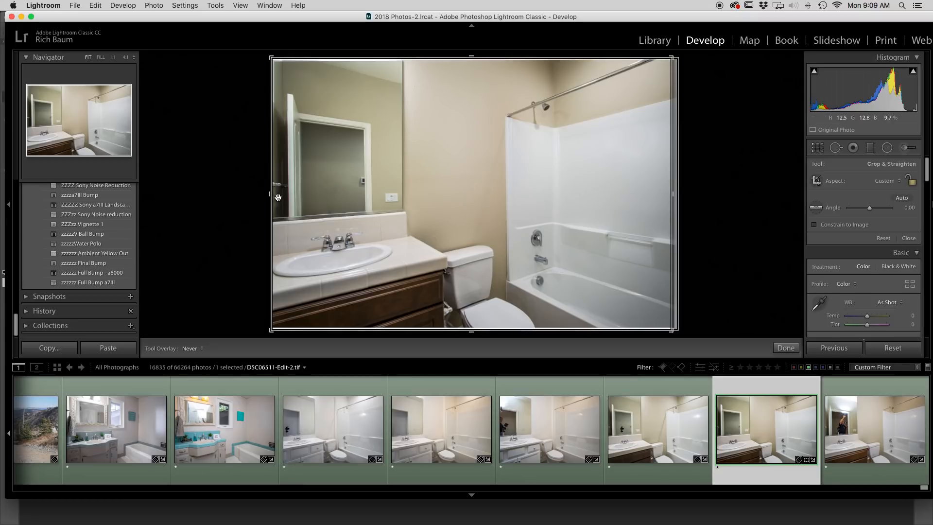
pyautogui.moveTo(271, 195)
pyautogui.mouseDown()
pyautogui.moveTo(283, 195)
pyautogui.moveTo(274, 197)
pyautogui.mouseUp()
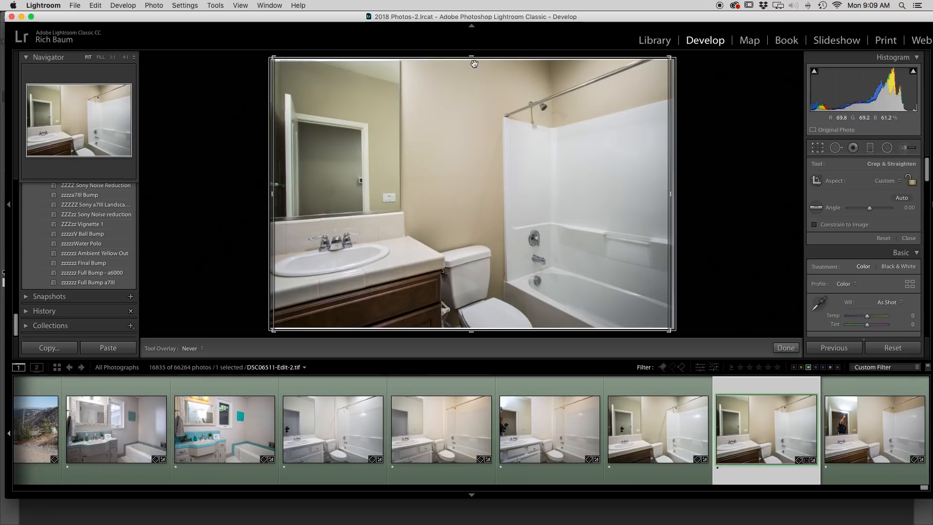
pyautogui.moveTo(472, 58); pyautogui.dragTo(473, 61)
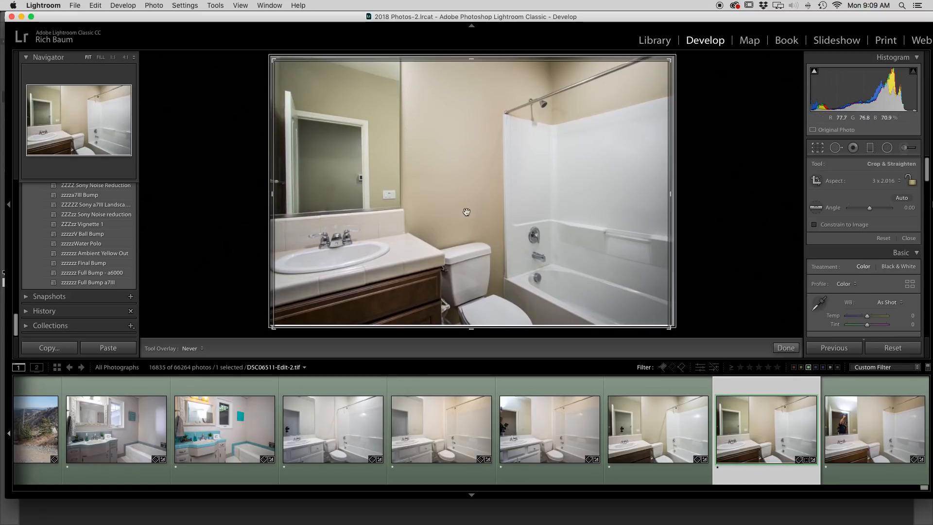
pyautogui.moveTo(468, 327); pyautogui.dragTo(468, 326)
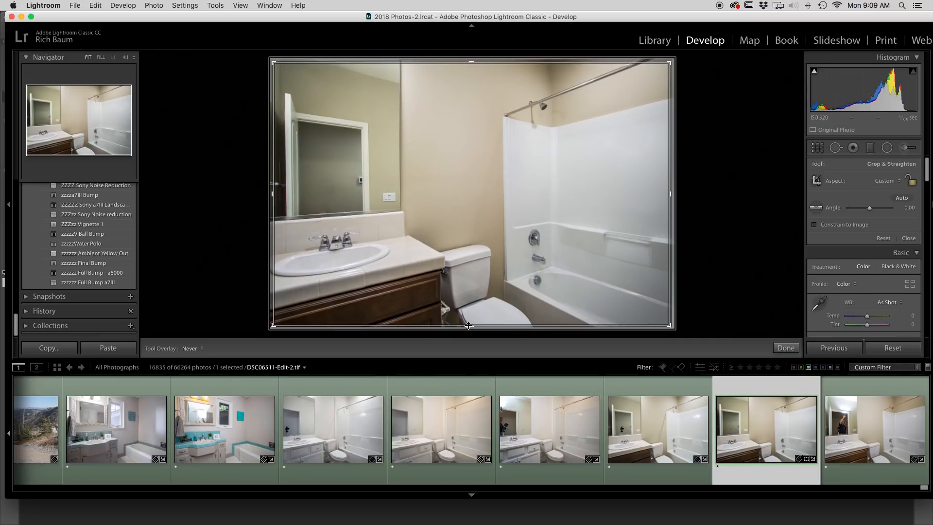
pyautogui.press('Return')
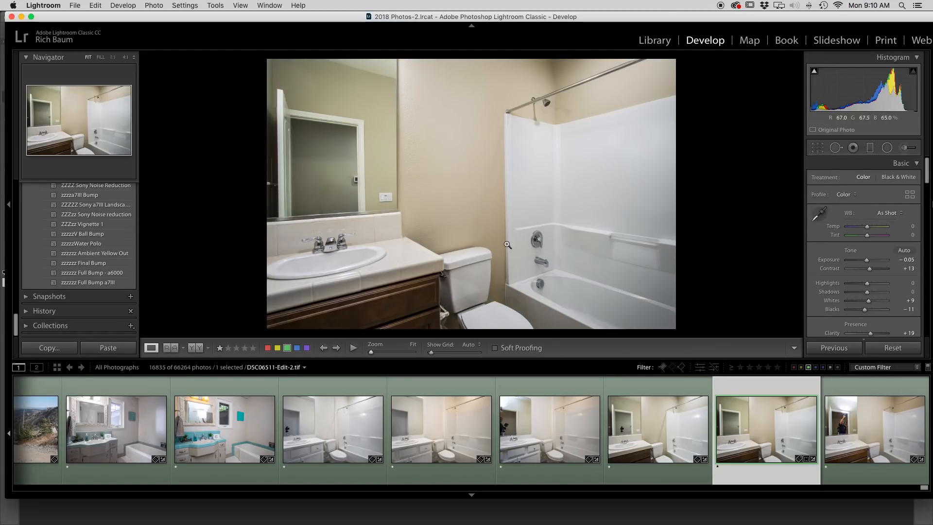
# Step: Inspect the mirror's lower edge at 1:1, and view the turquoise-tile flash photo DSC03946.ARW fitted to the window
pyautogui.click(316, 211)
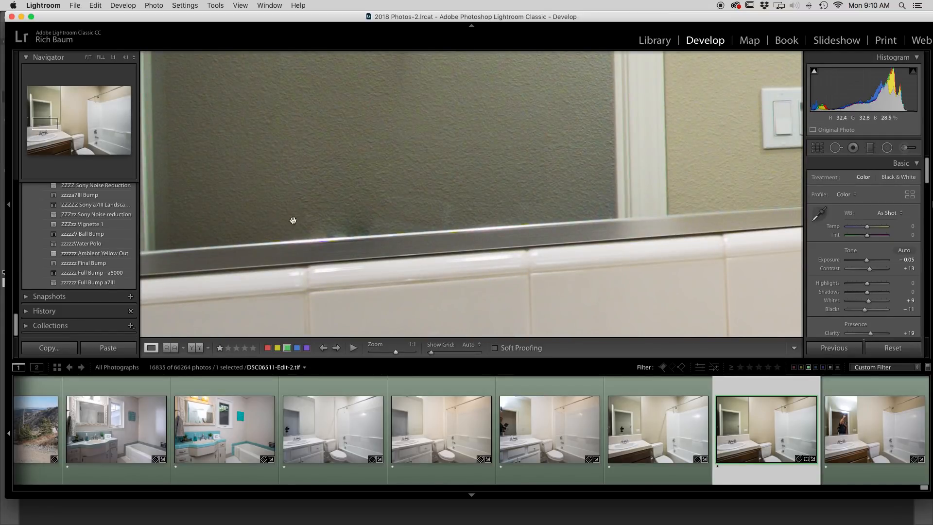
pyautogui.click(367, 239)
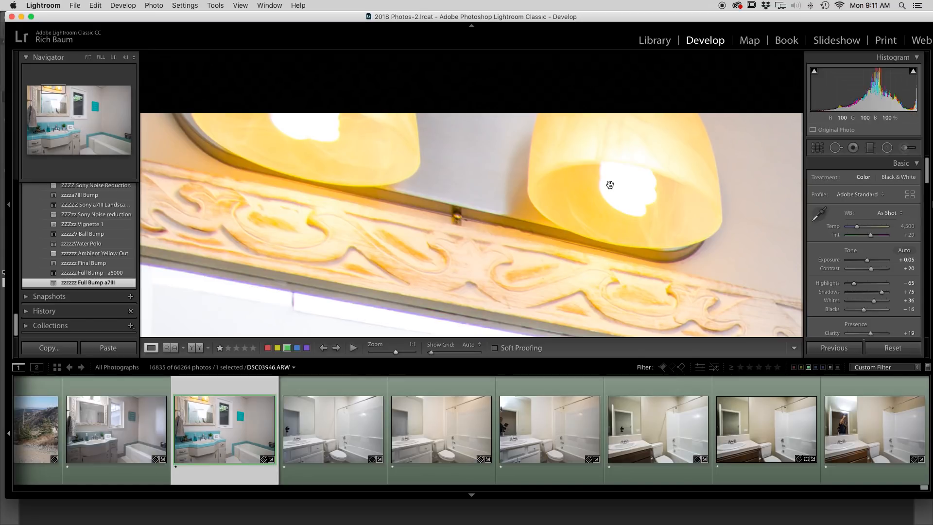
pyautogui.click(89, 58)
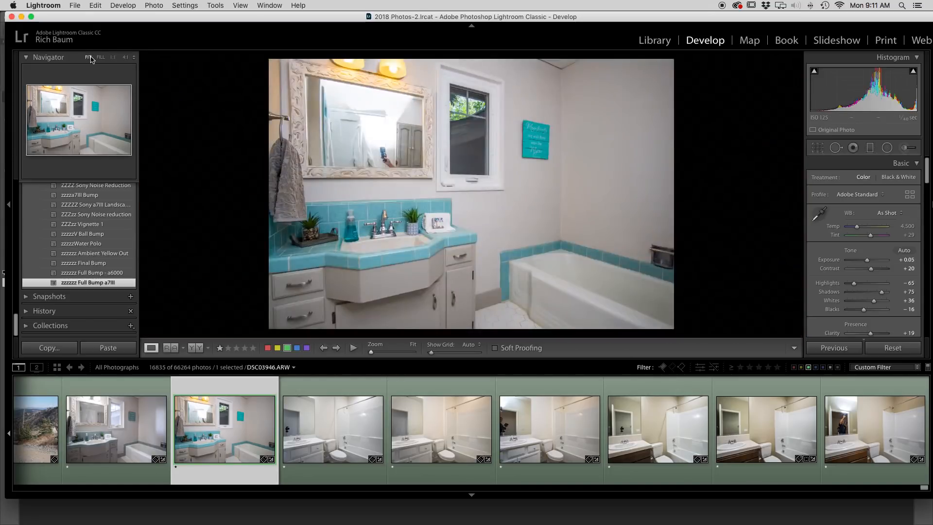